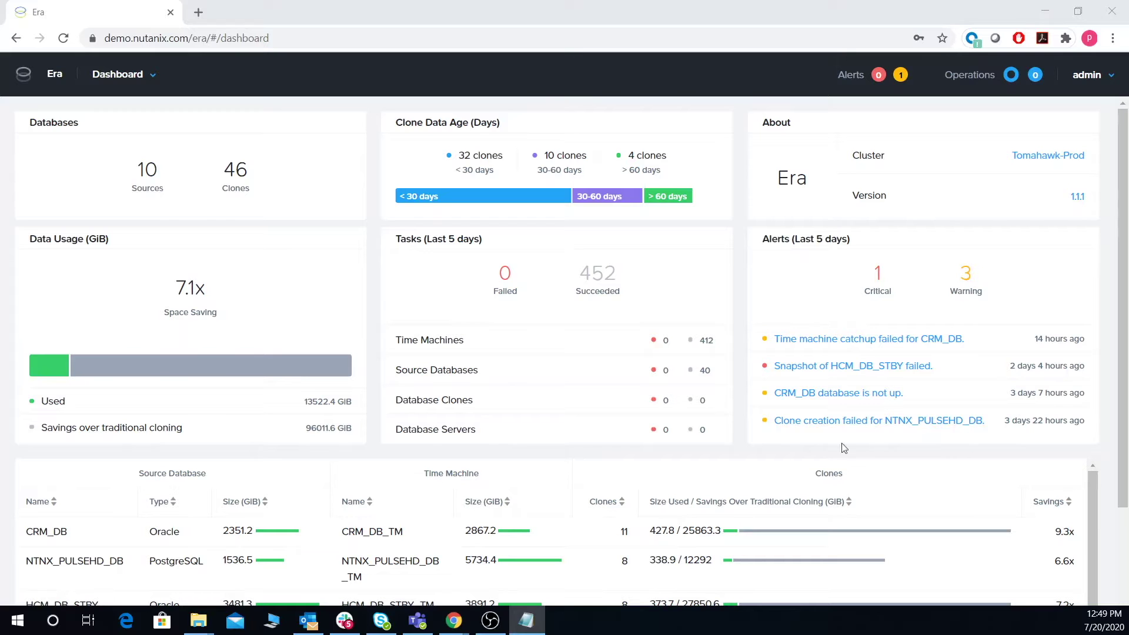
Step: Go to Databases > Sources and start Provision a Database
scroll(155, 442, down, 1)
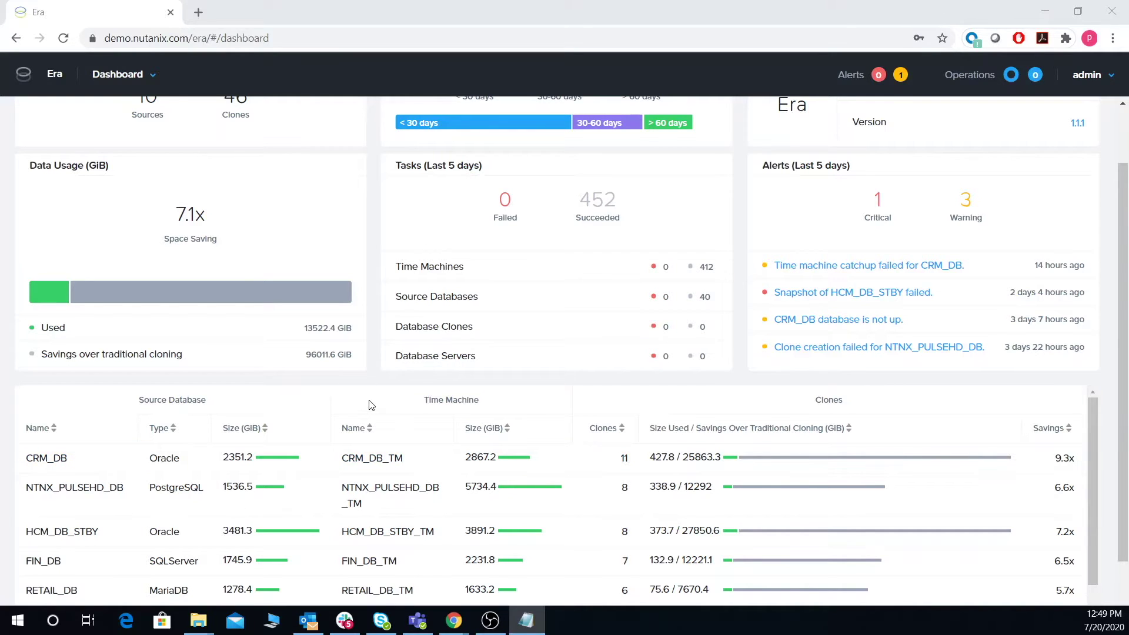
scroll(370, 405, up, 1)
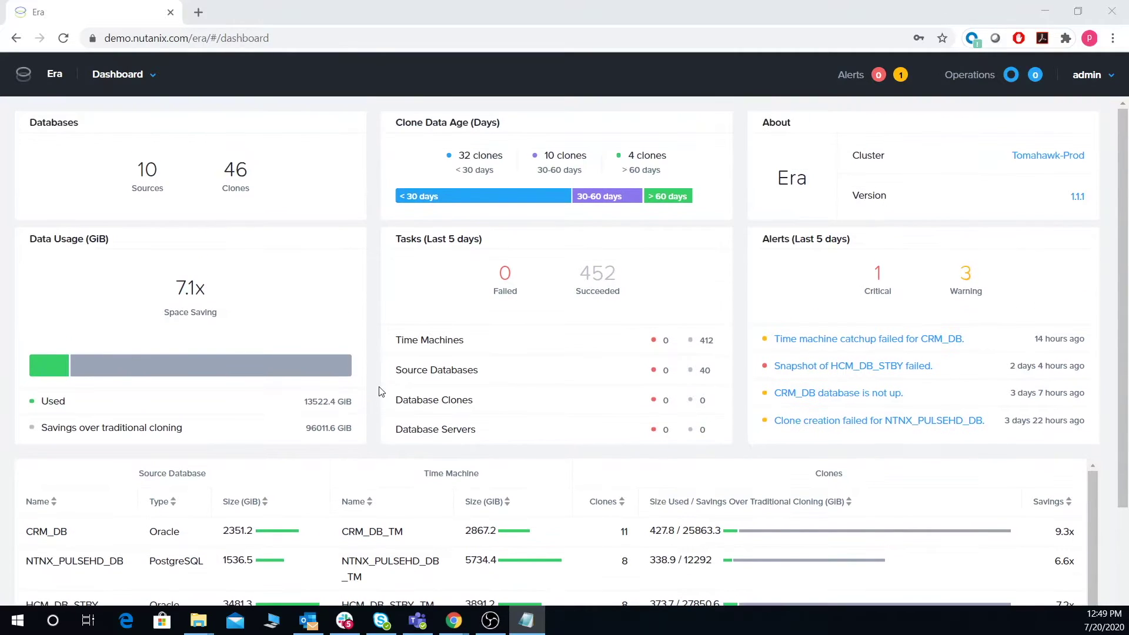
click(153, 78)
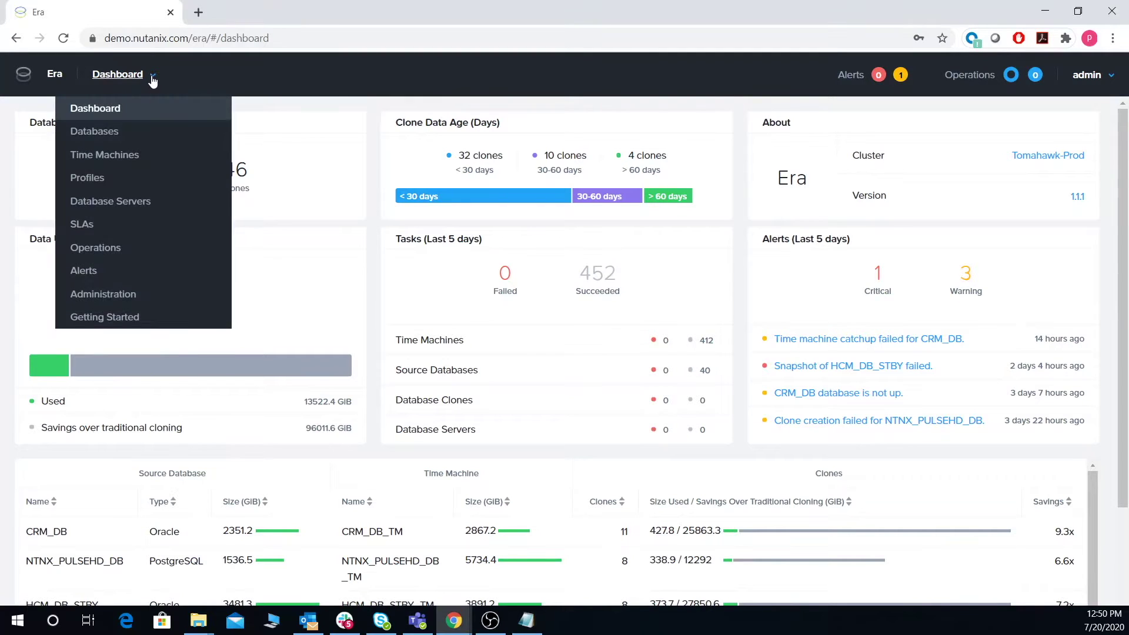
click(101, 134)
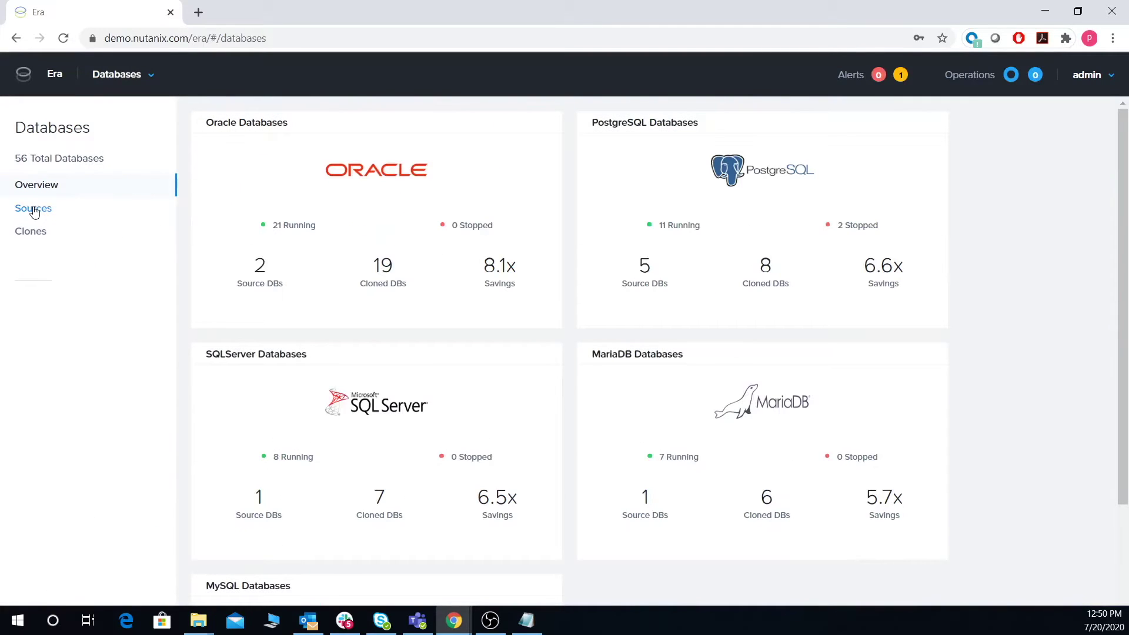
click(34, 210)
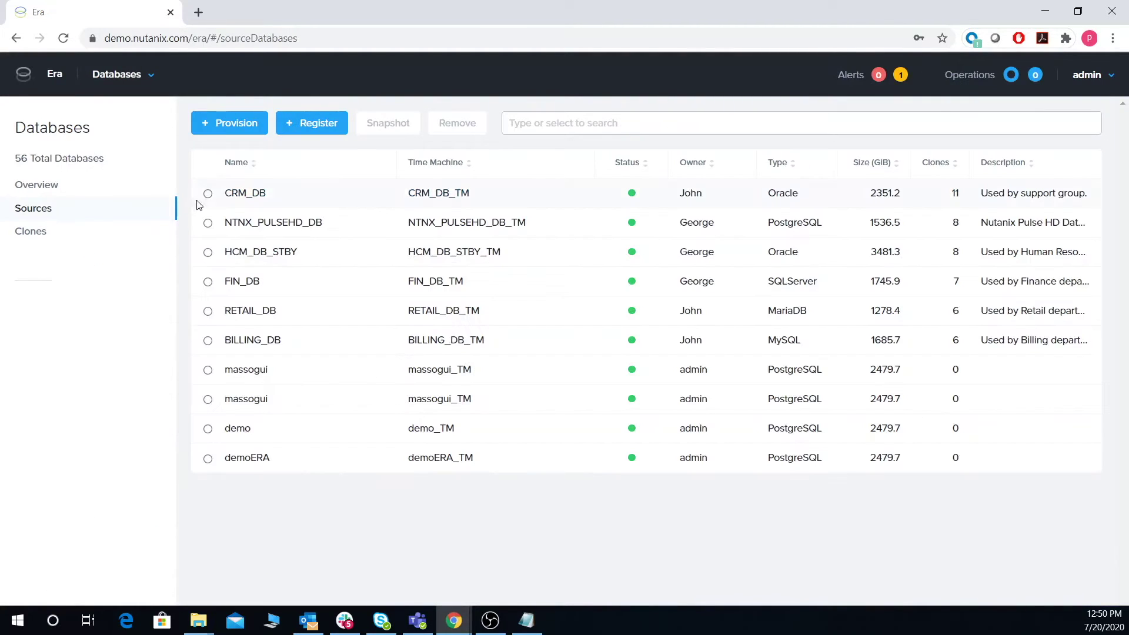
click(235, 124)
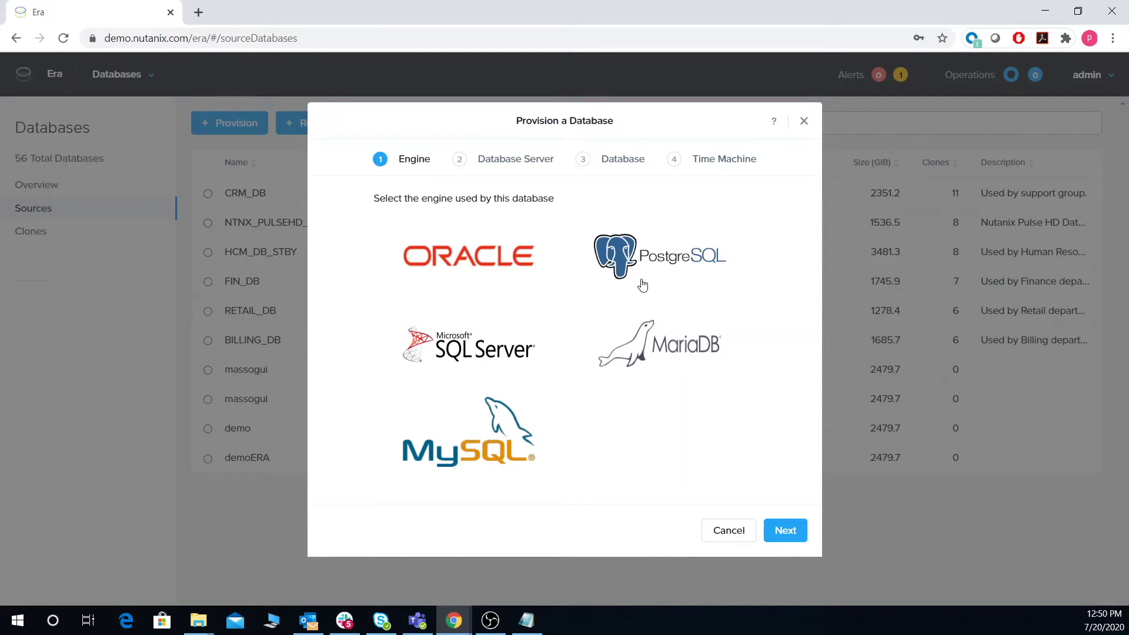
Step: Choose PostgreSQL as a single-instance database engine
click(620, 257)
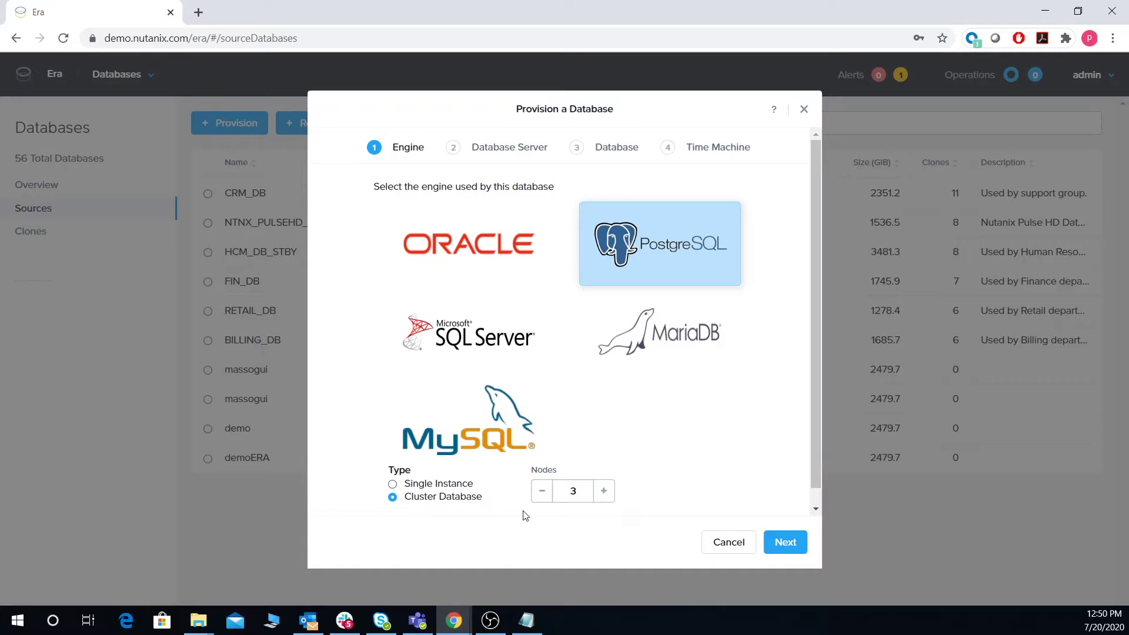
click(393, 484)
click(785, 542)
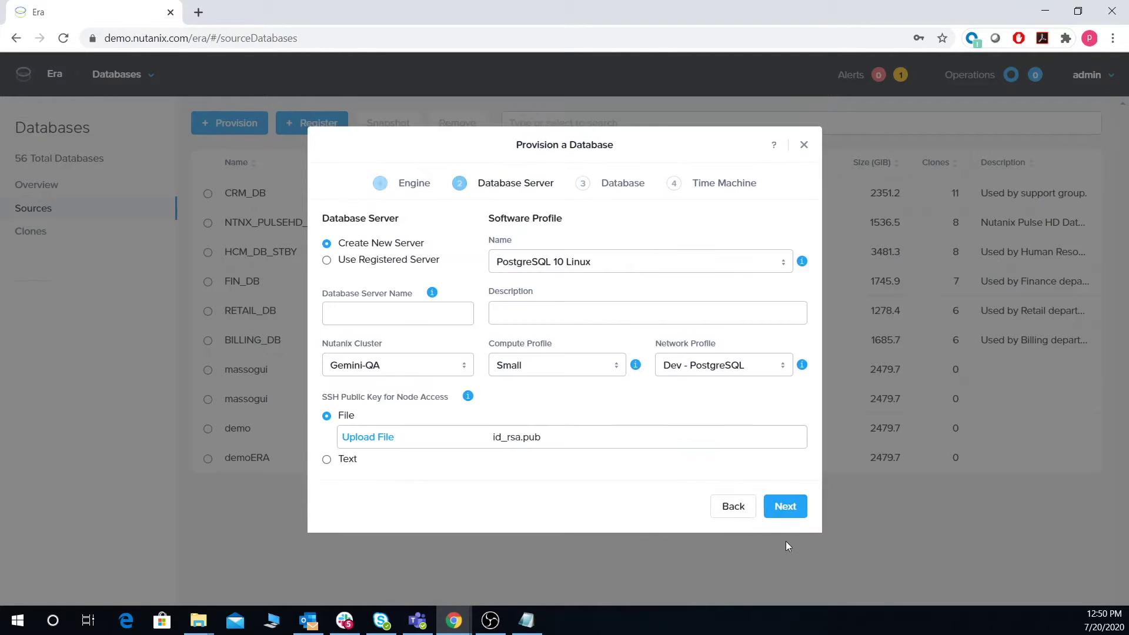
Step: Name the new server demo with PostgreSQL 10 Linux software and Small compute profiles
click(361, 311)
text(demo)
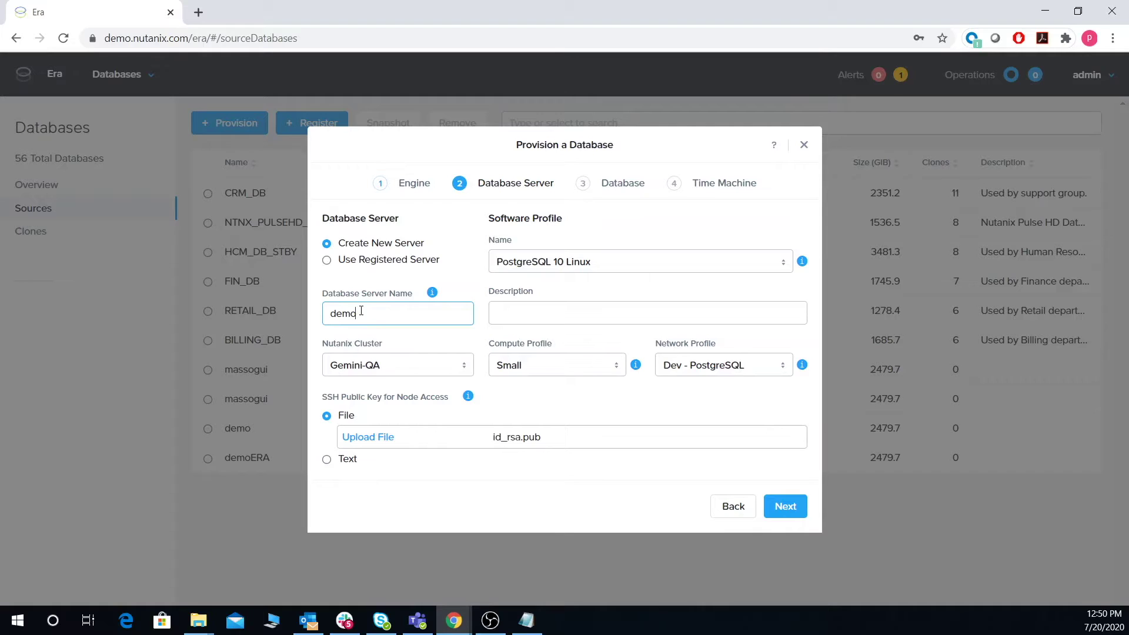
click(596, 263)
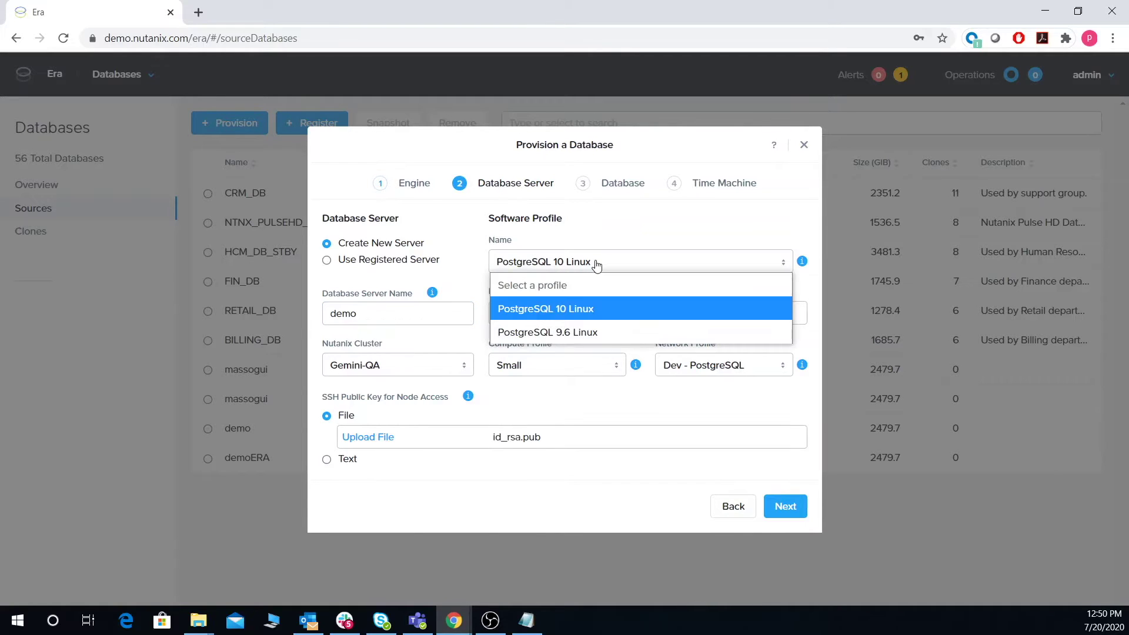
click(555, 308)
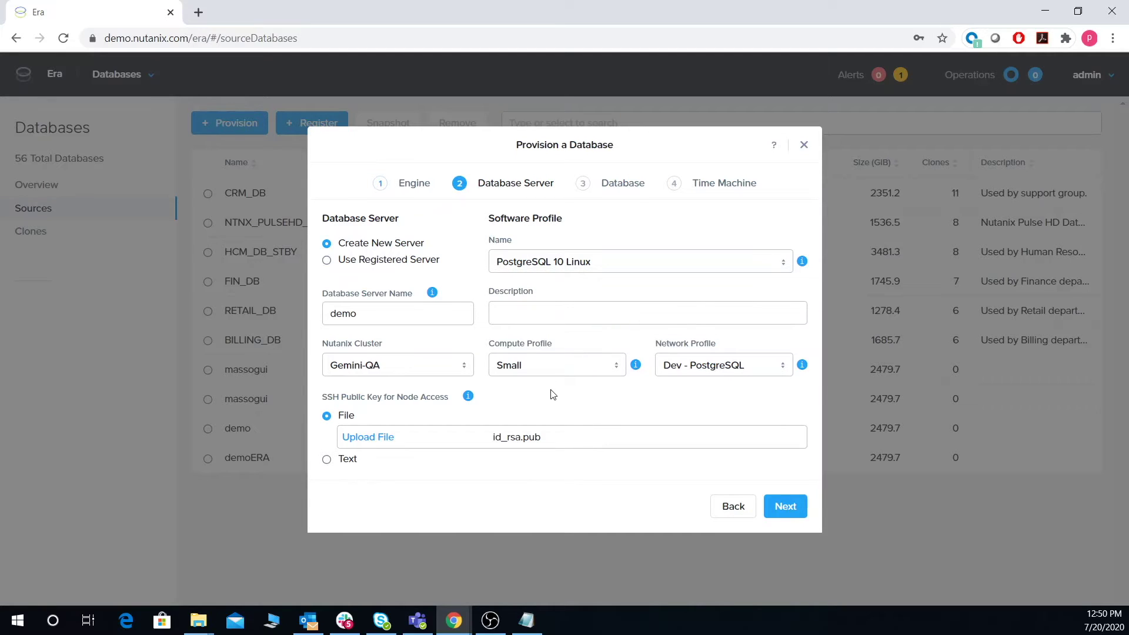
click(558, 370)
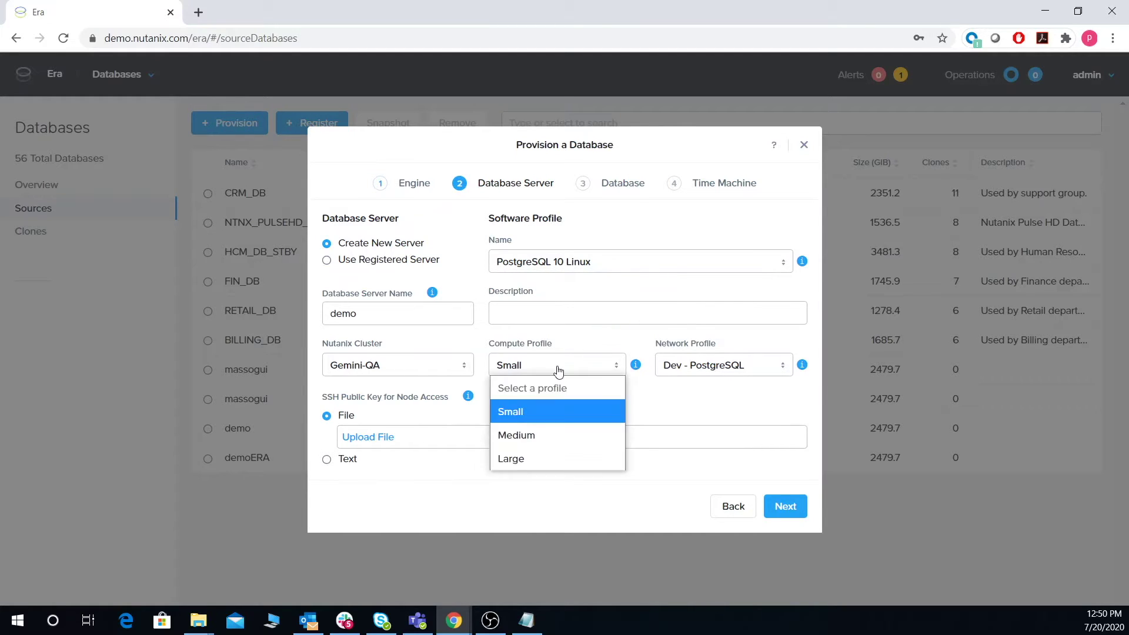
click(636, 405)
mouse_move(637, 368)
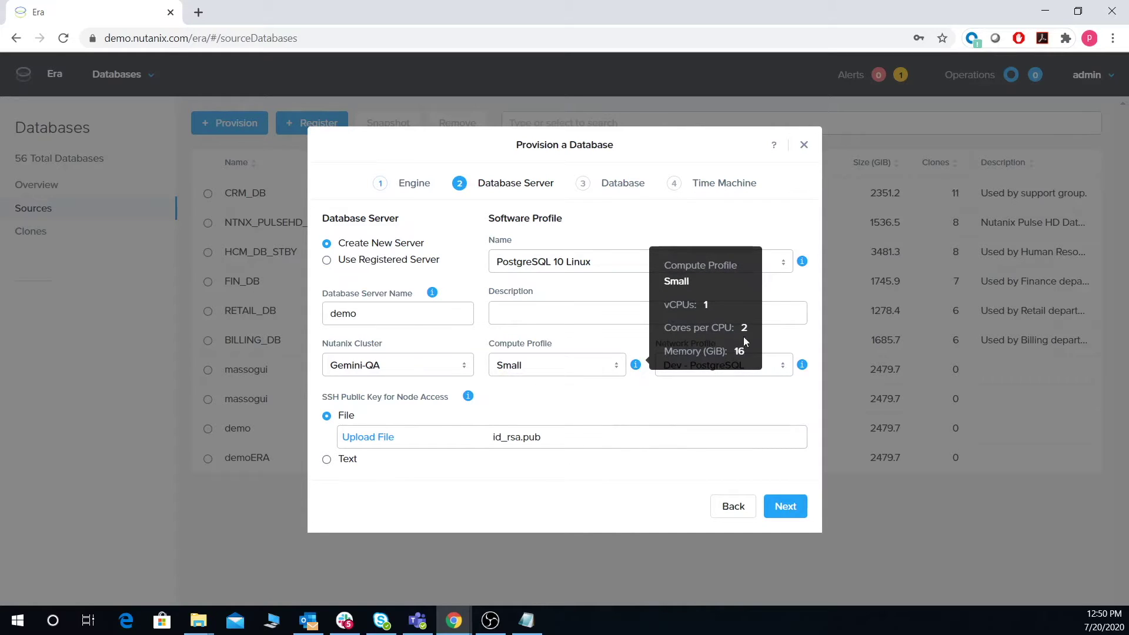
click(776, 509)
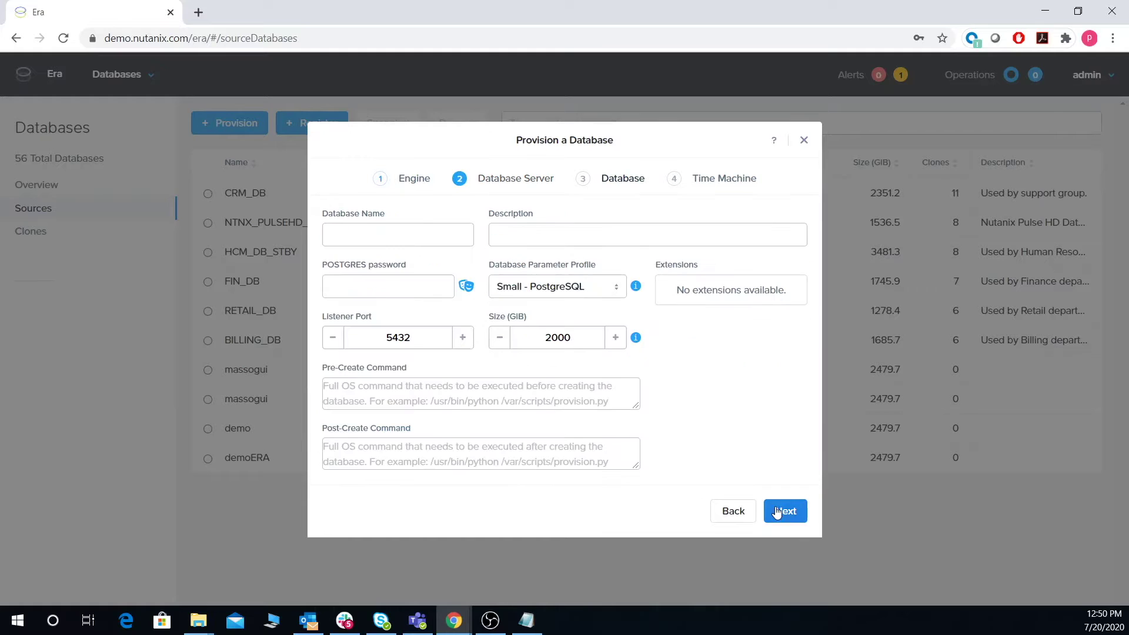
Step: Name the database demo, enter the POSTGRES password, and keep the Small - PostgreSQL parameter profile
click(365, 233)
text(d)
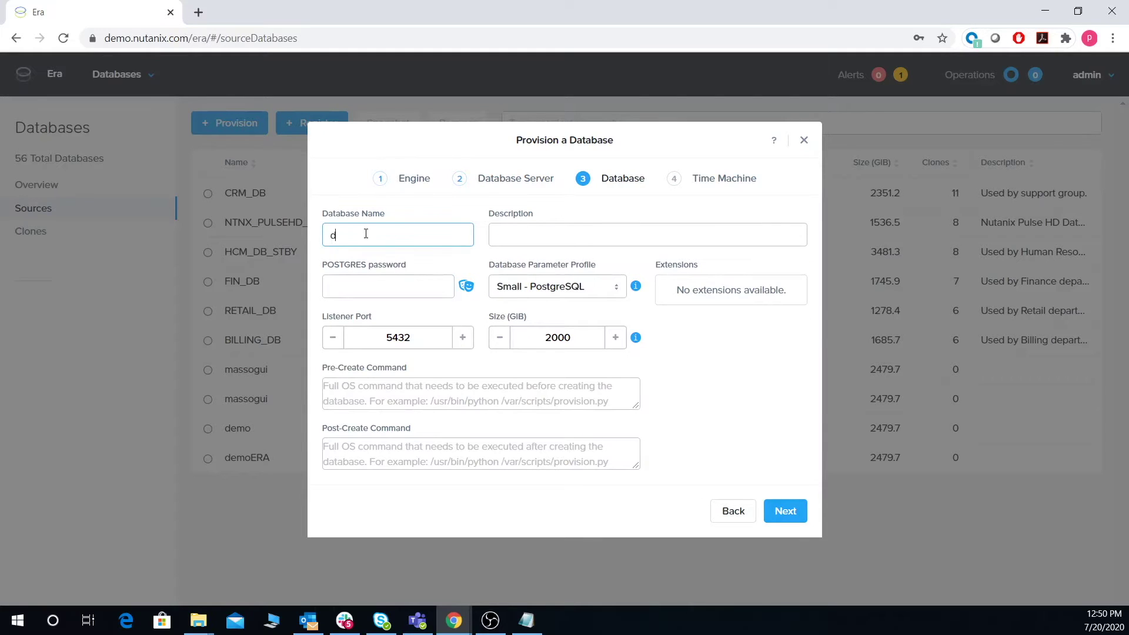
text(emo)
click(371, 285)
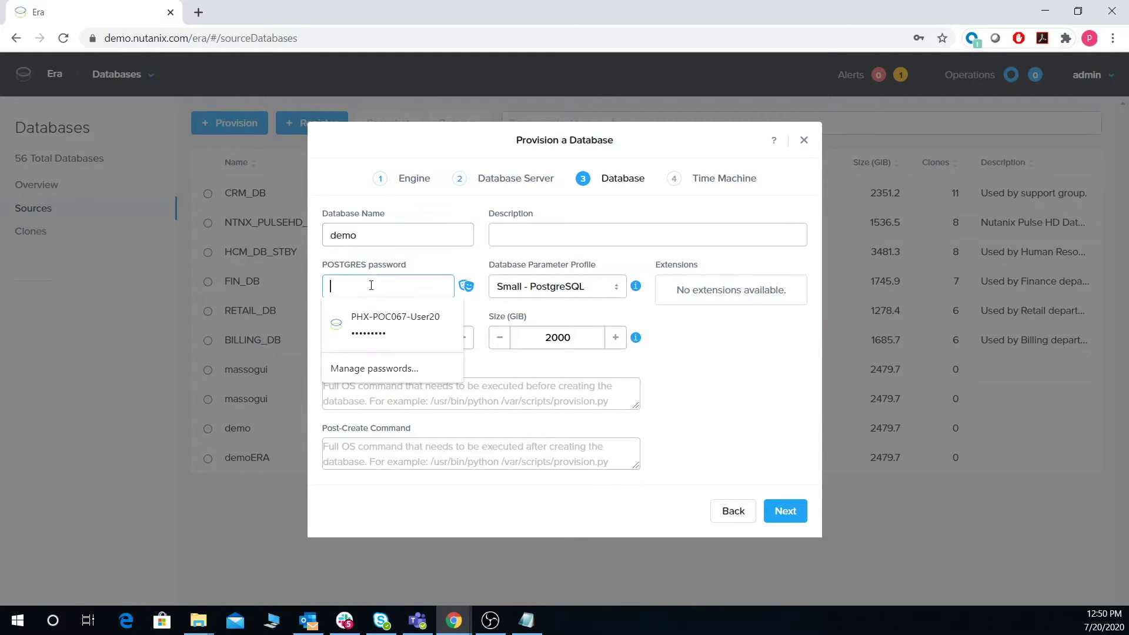
text(Nuta)
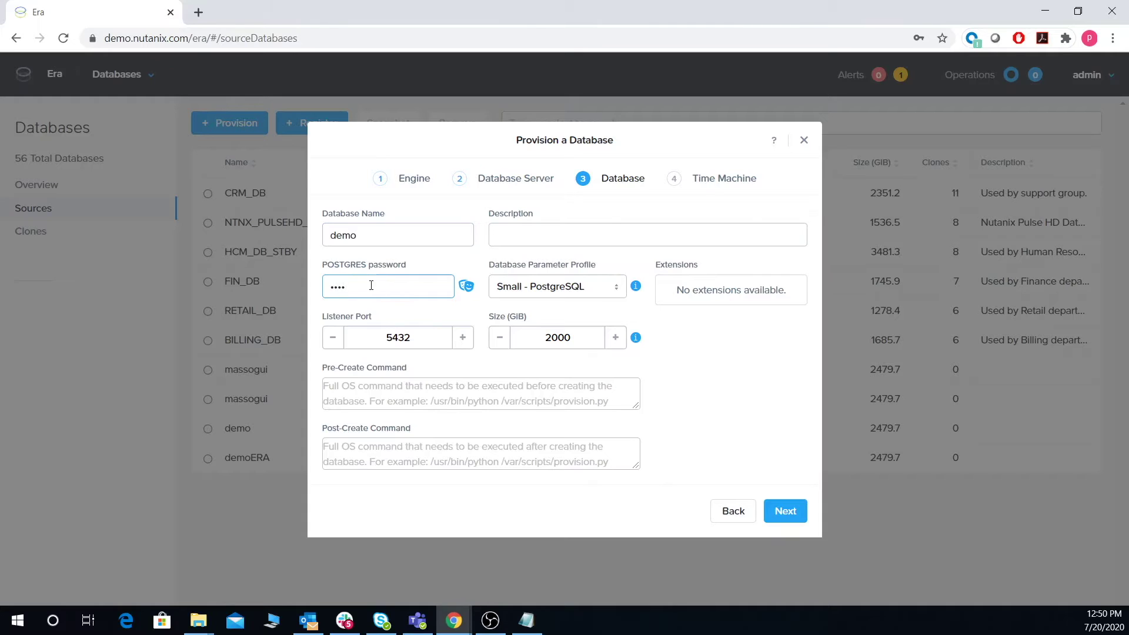
click(760, 364)
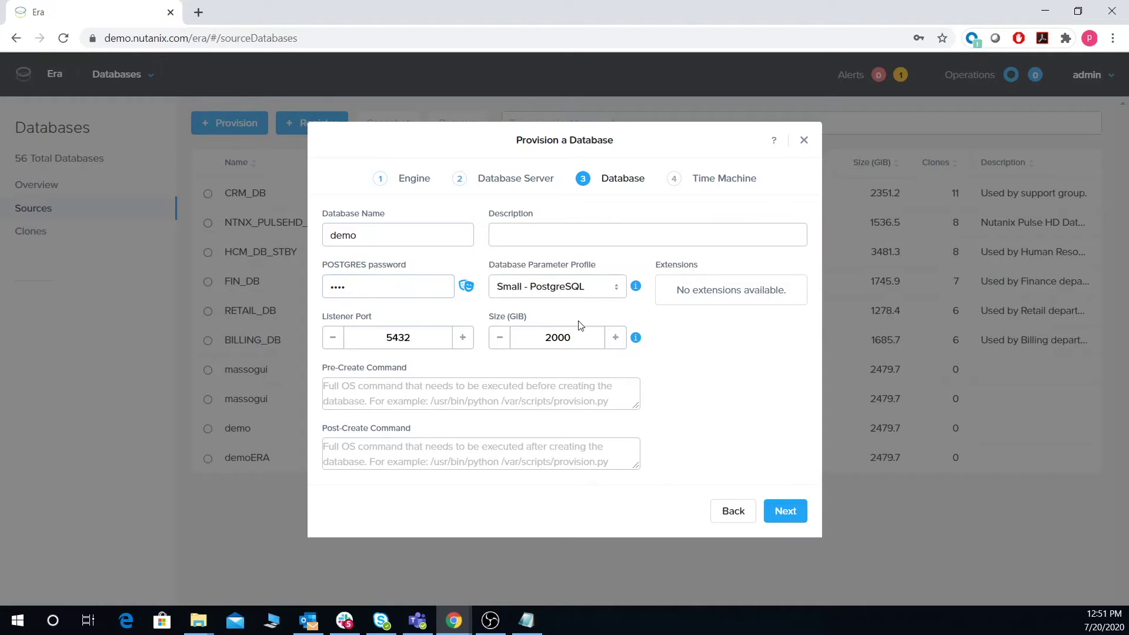
click(578, 291)
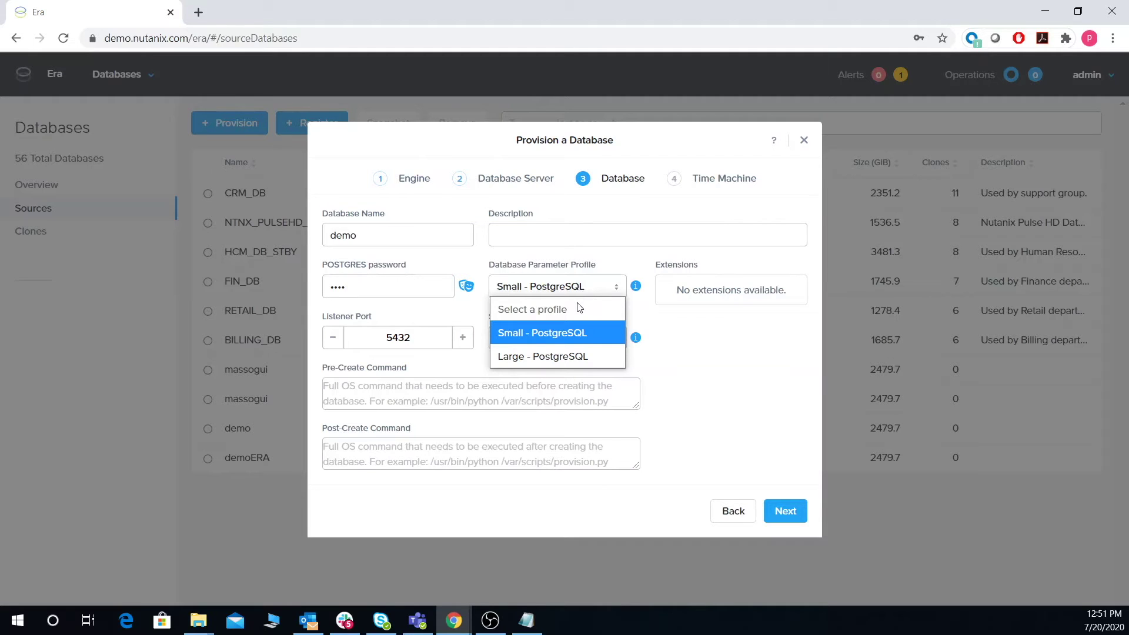
click(635, 288)
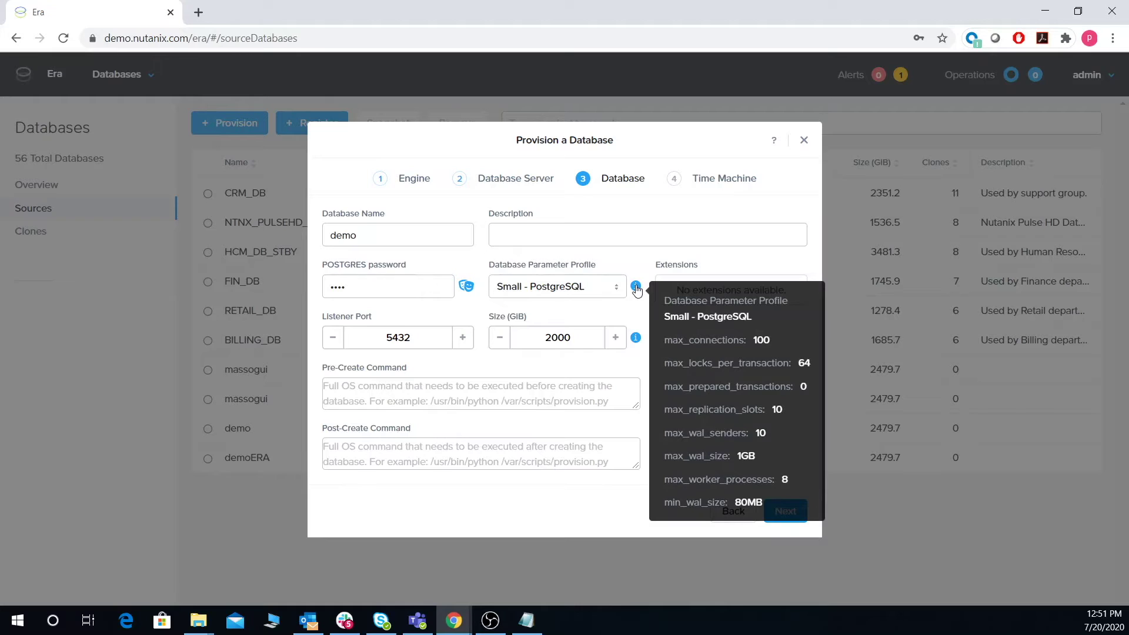
click(616, 381)
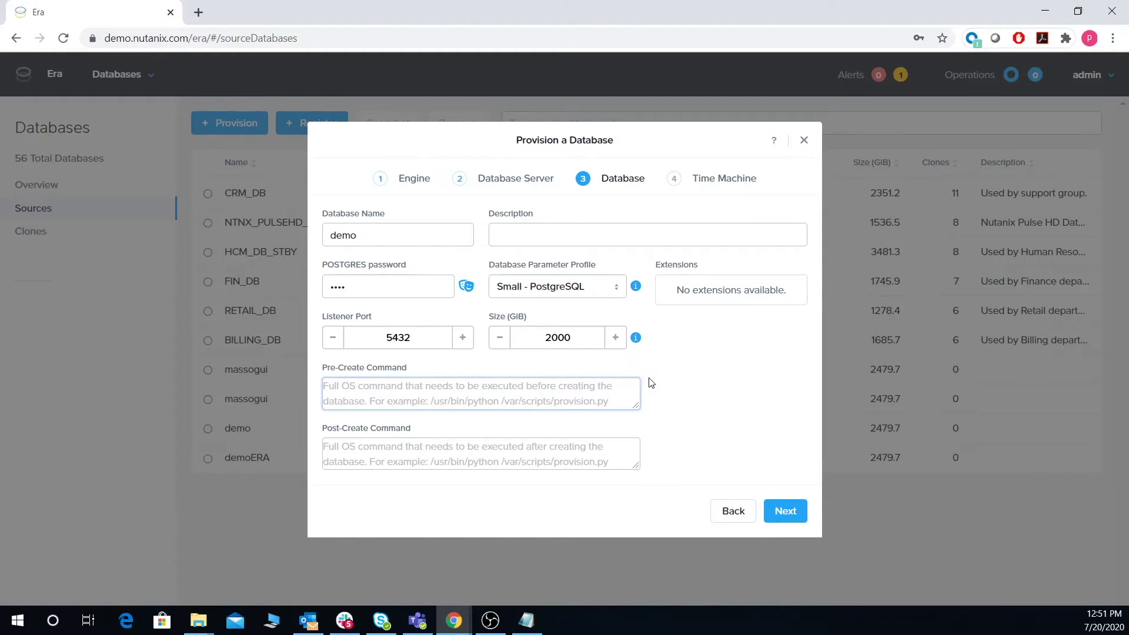
click(784, 513)
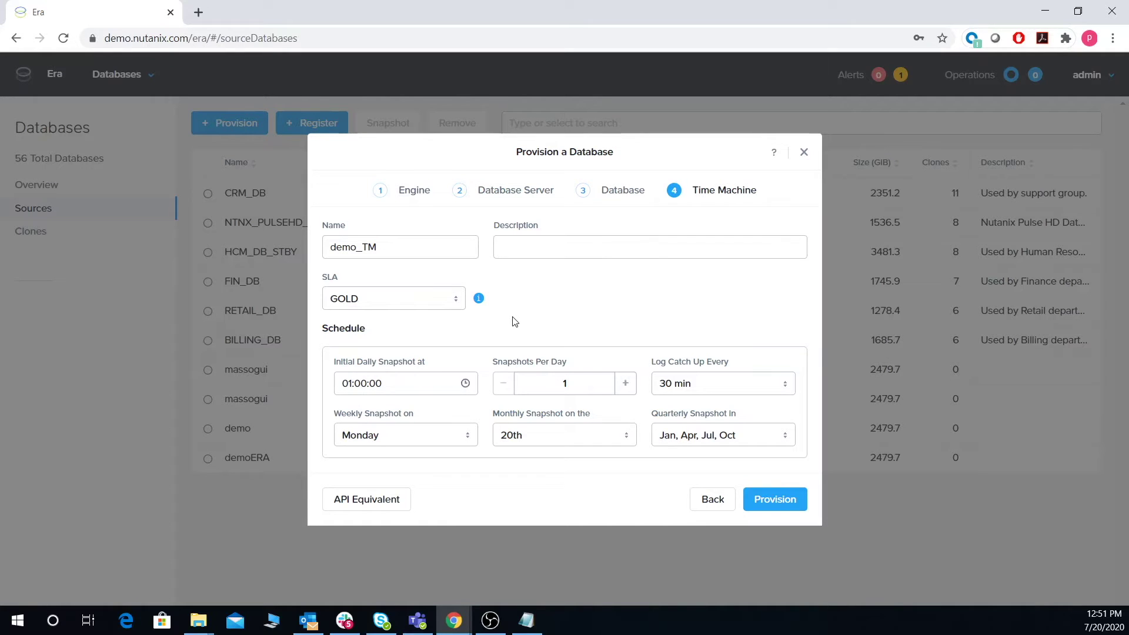
mouse_move(479, 300)
click(377, 505)
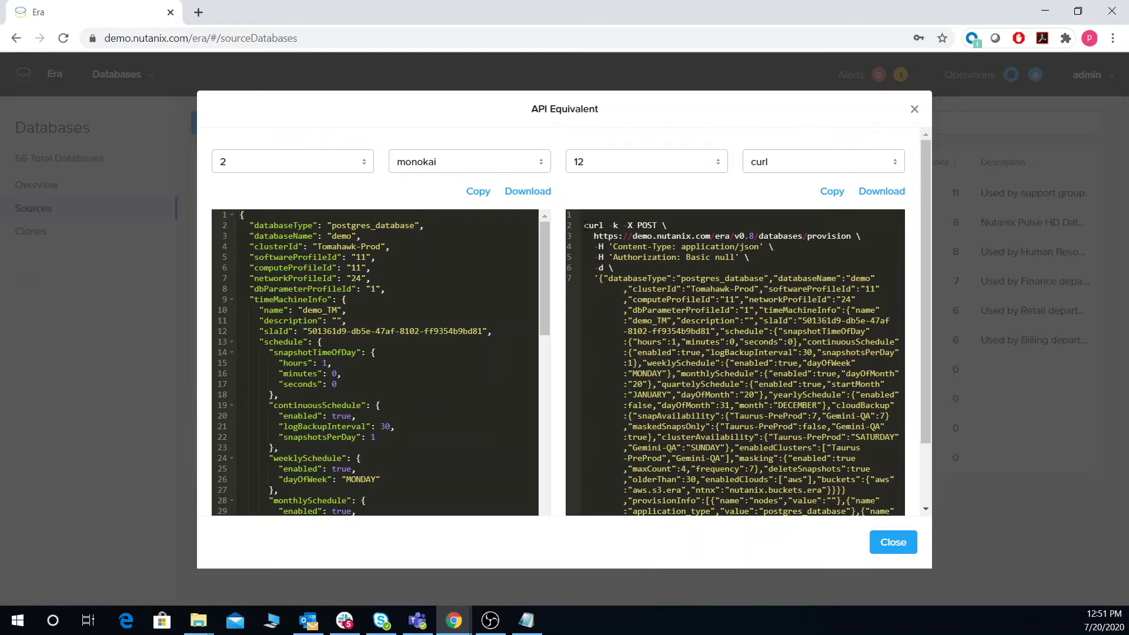
click(892, 542)
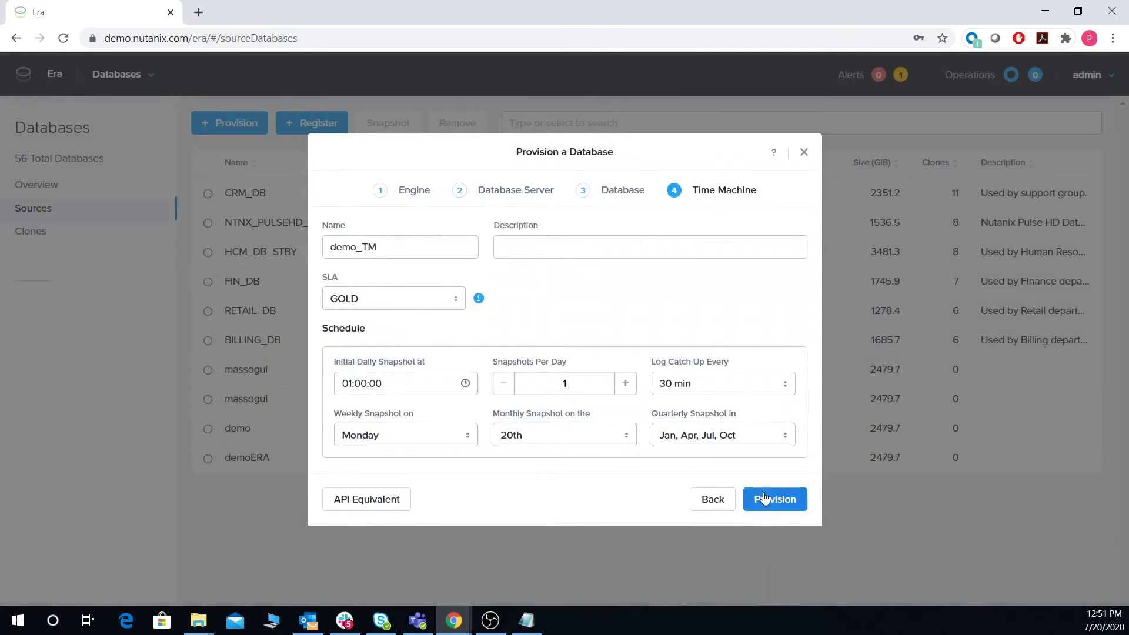
Step: Submit provisioning of demo and open its operation status, dismissing the browser password warning
click(764, 499)
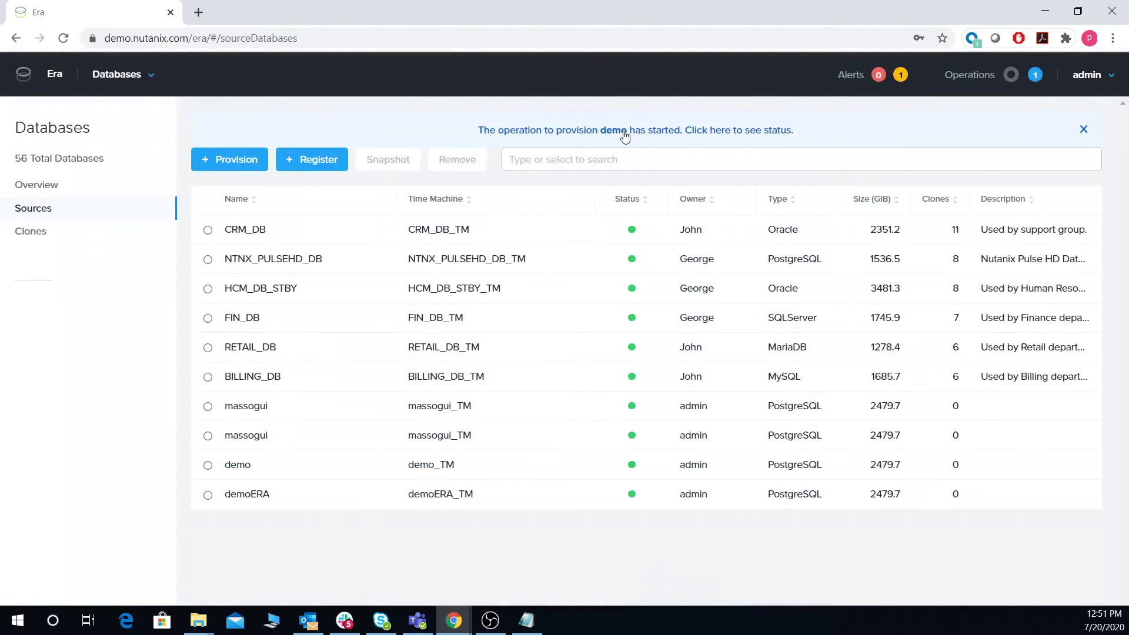
click(624, 129)
click(682, 234)
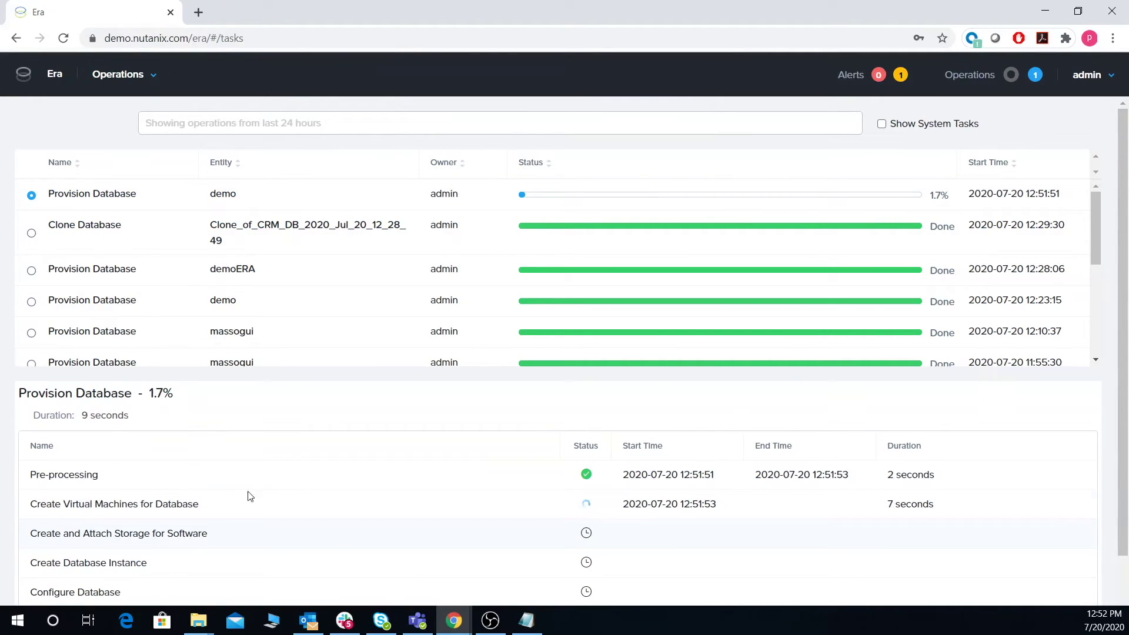
click(150, 81)
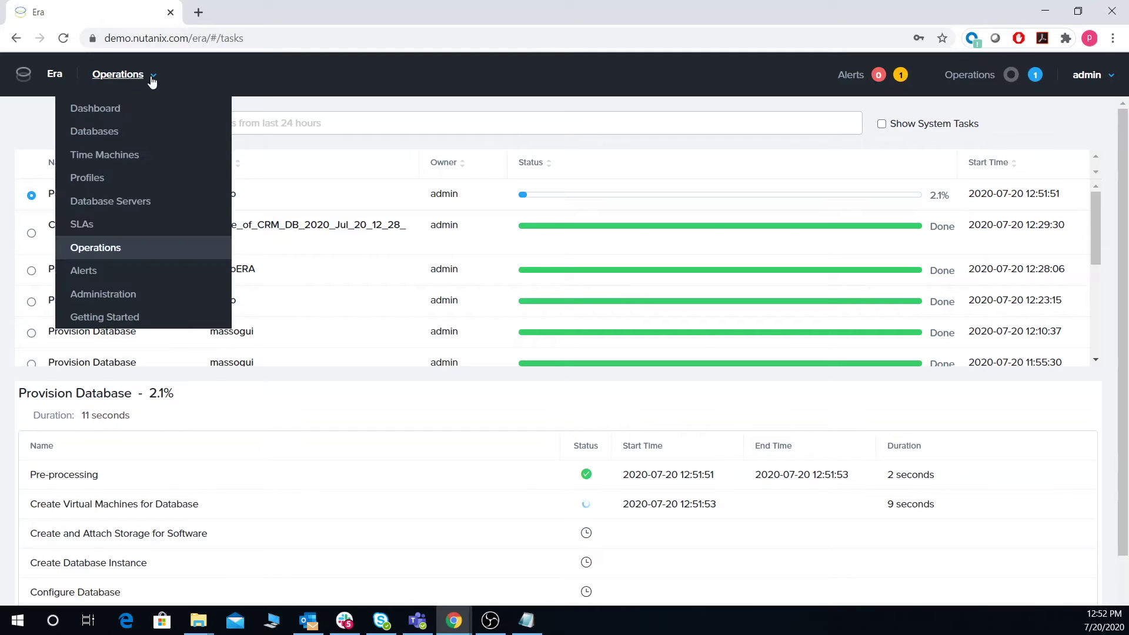
Step: Open the CRM_DB_TM Time Machine from the Time Machines list
click(105, 156)
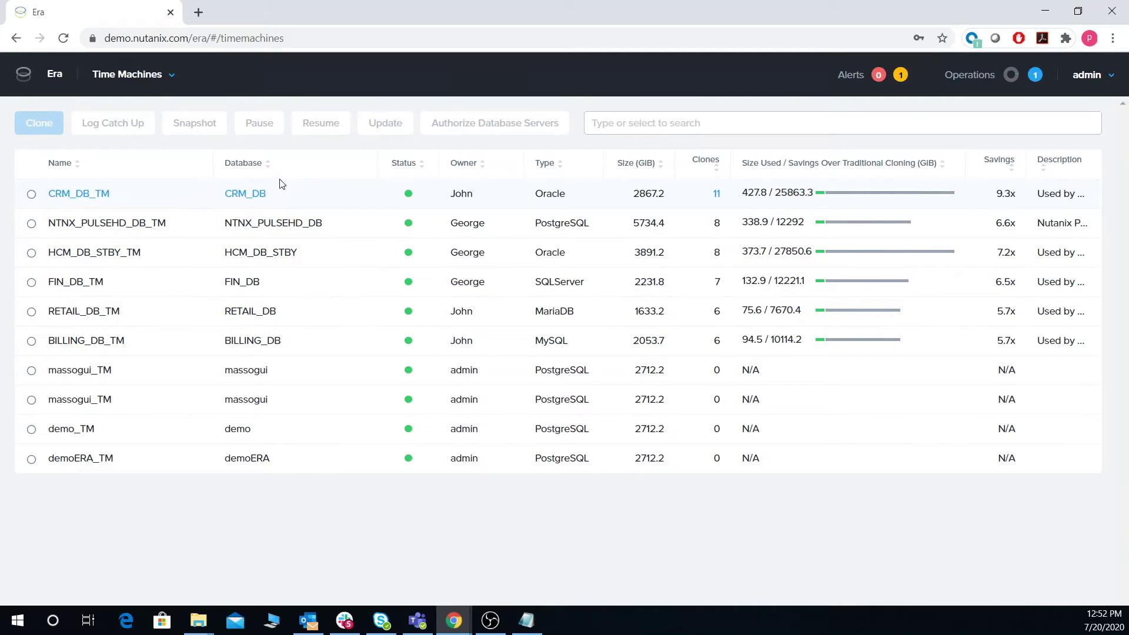
click(81, 193)
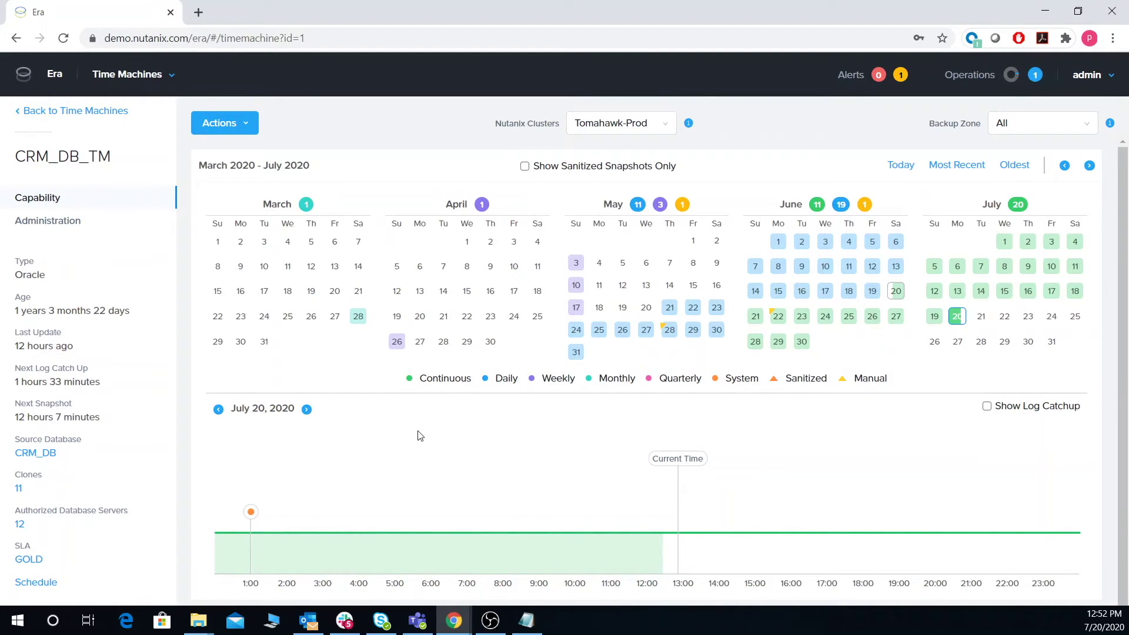
Step: View CRM_DB_TM's recovery timelines for May 25 and June 29, 2020, then show its actions
click(598, 329)
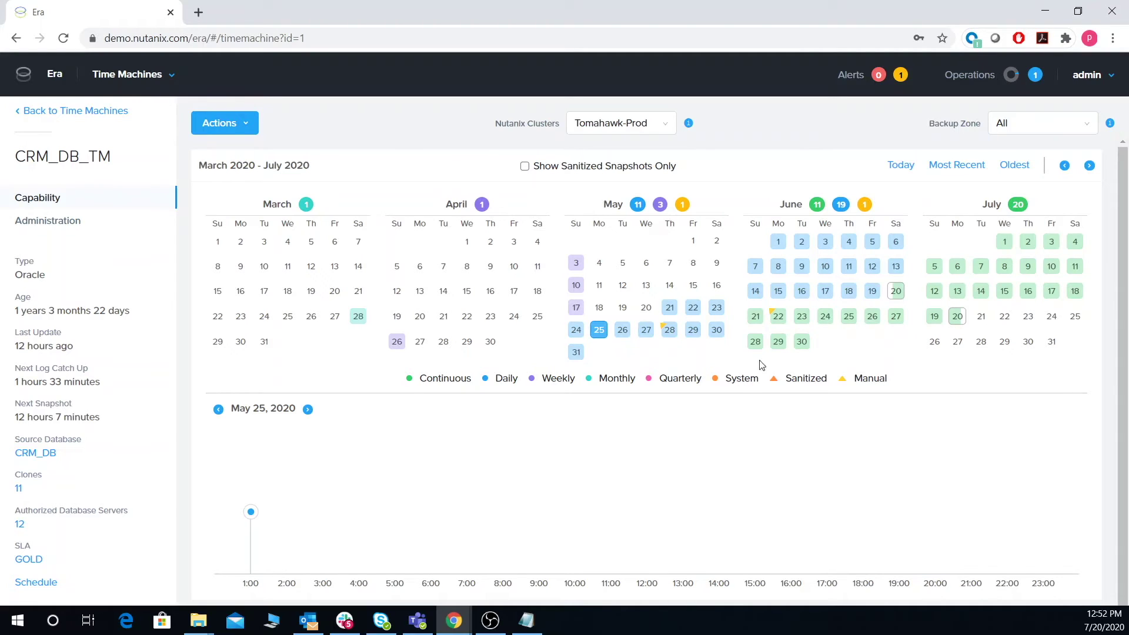
click(778, 341)
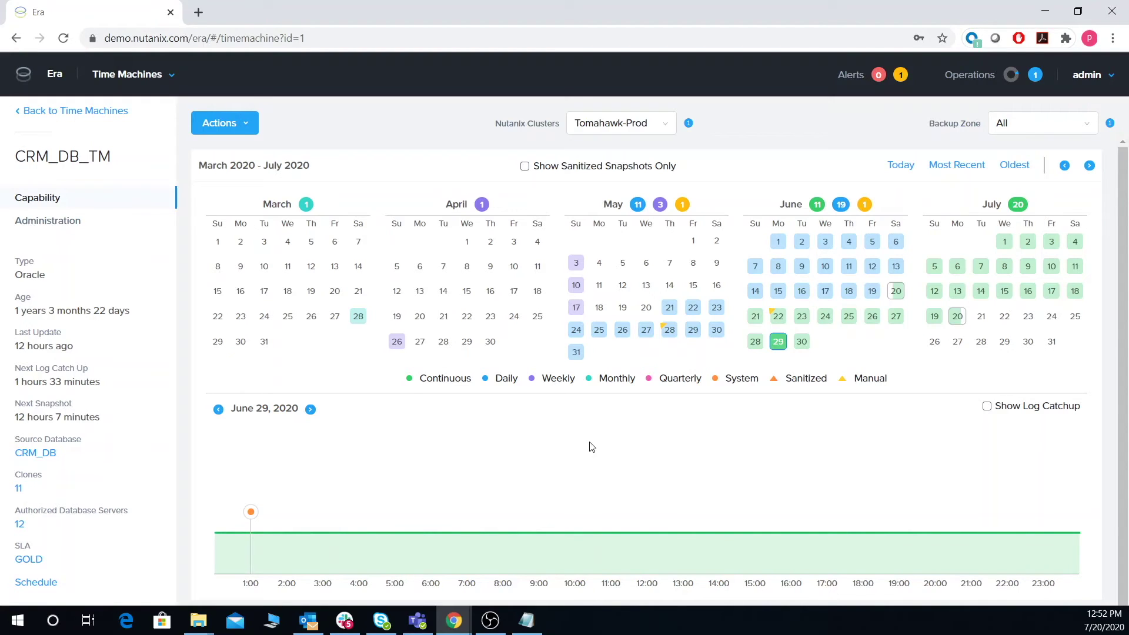
click(238, 135)
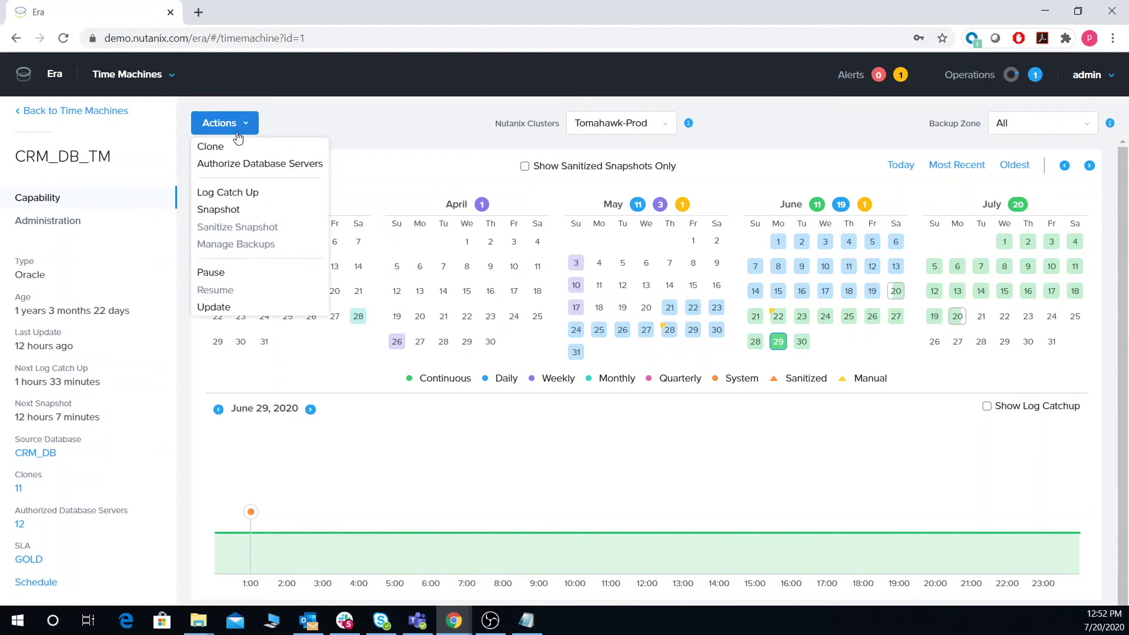
Step: Clone CRM_DB_TM from the point in time July 7, 2020 at 15:27:52
click(229, 148)
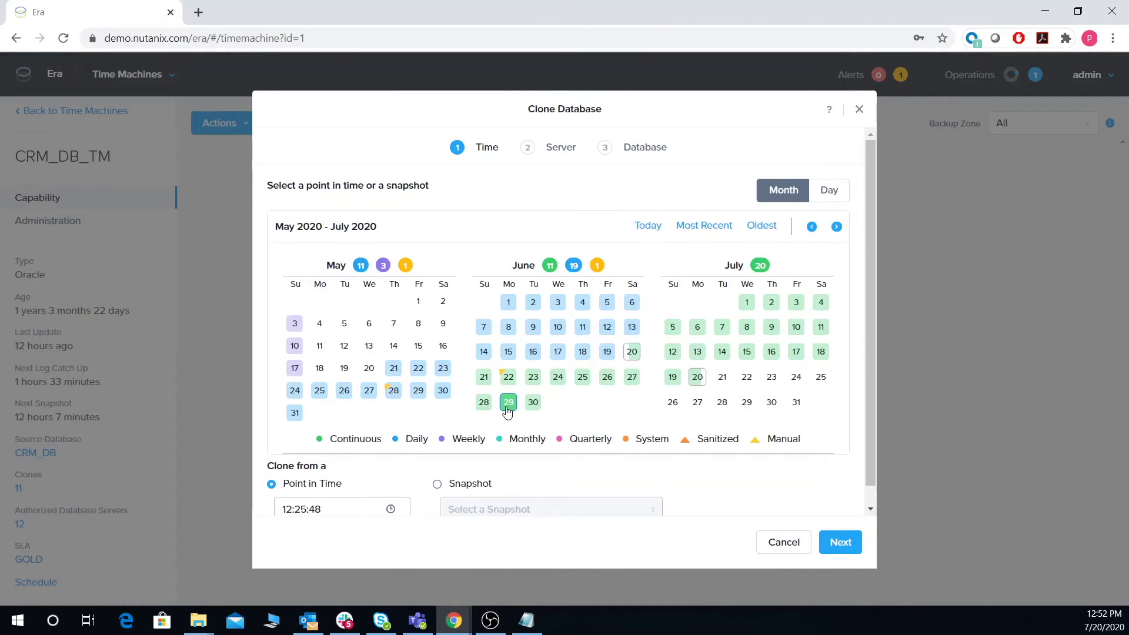
click(721, 328)
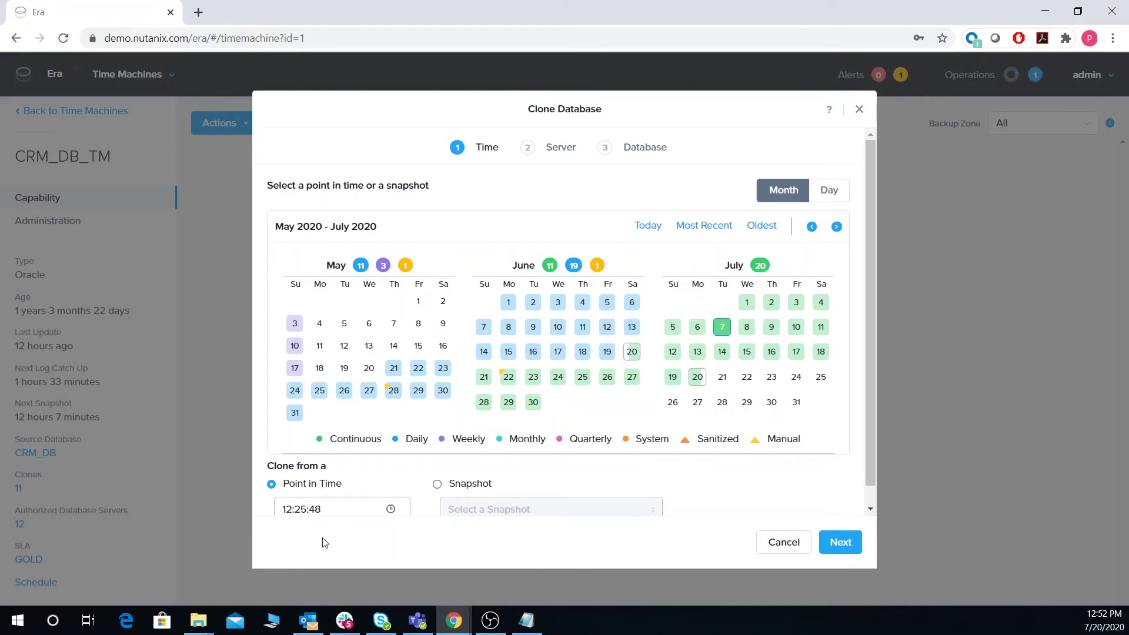
click(332, 510)
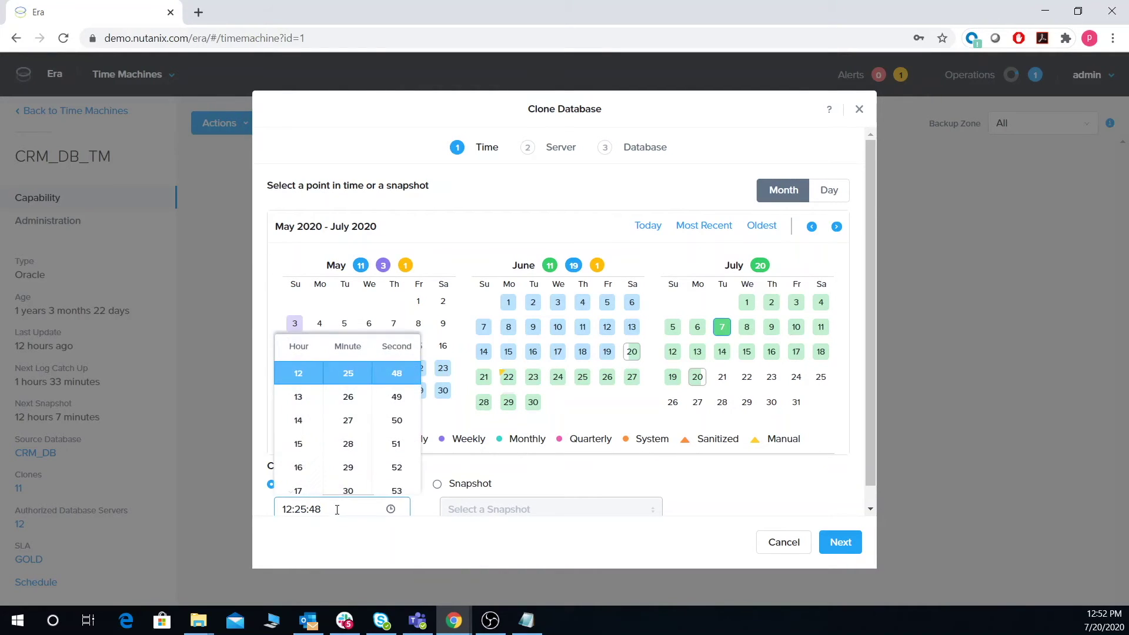
click(301, 447)
click(347, 421)
click(398, 464)
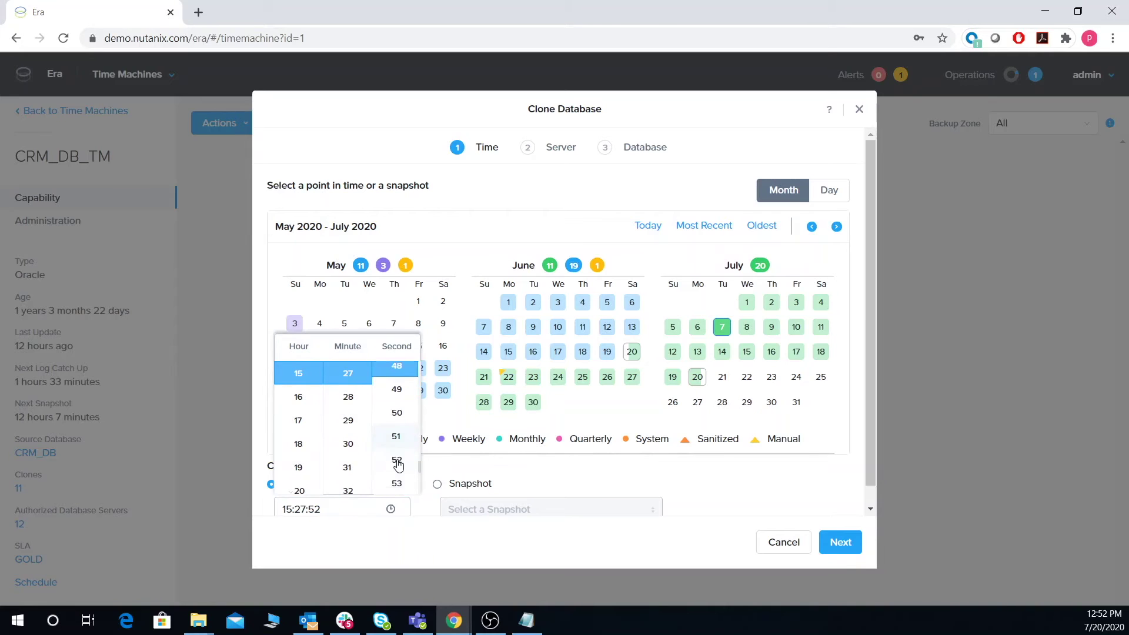
click(685, 482)
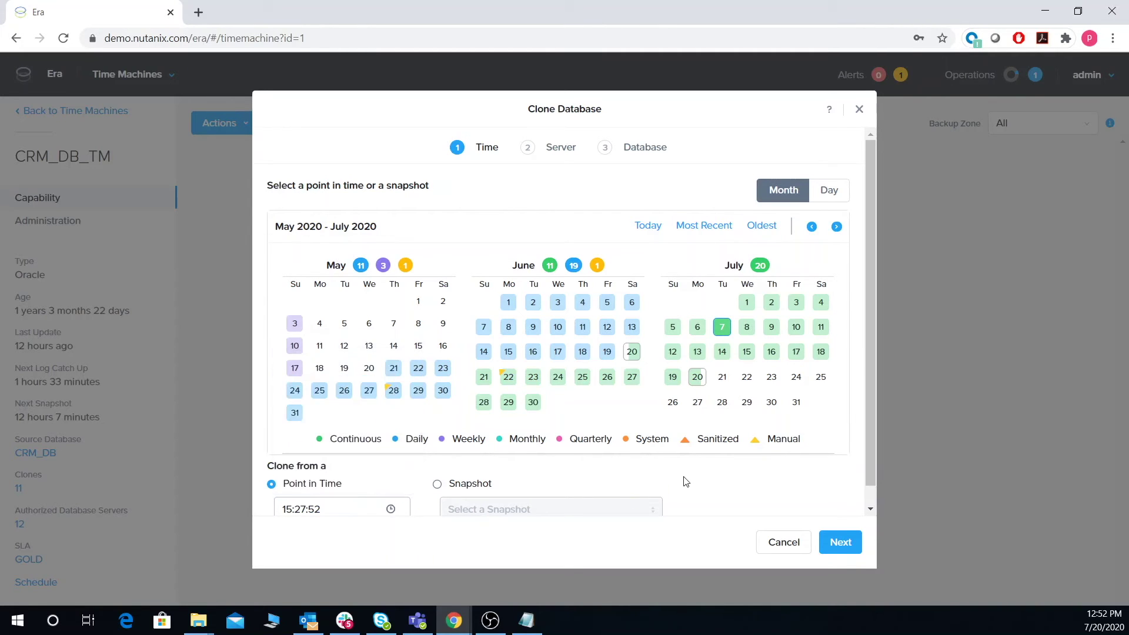
click(839, 541)
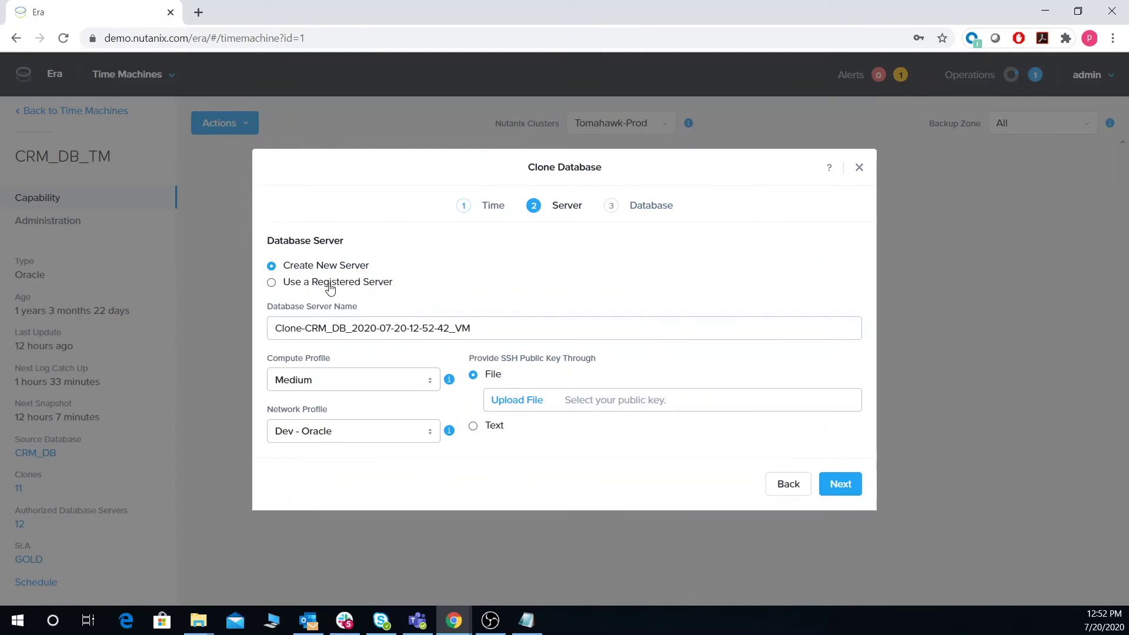
Step: Check the registered servers, then keep Create New Server for the clone
click(308, 283)
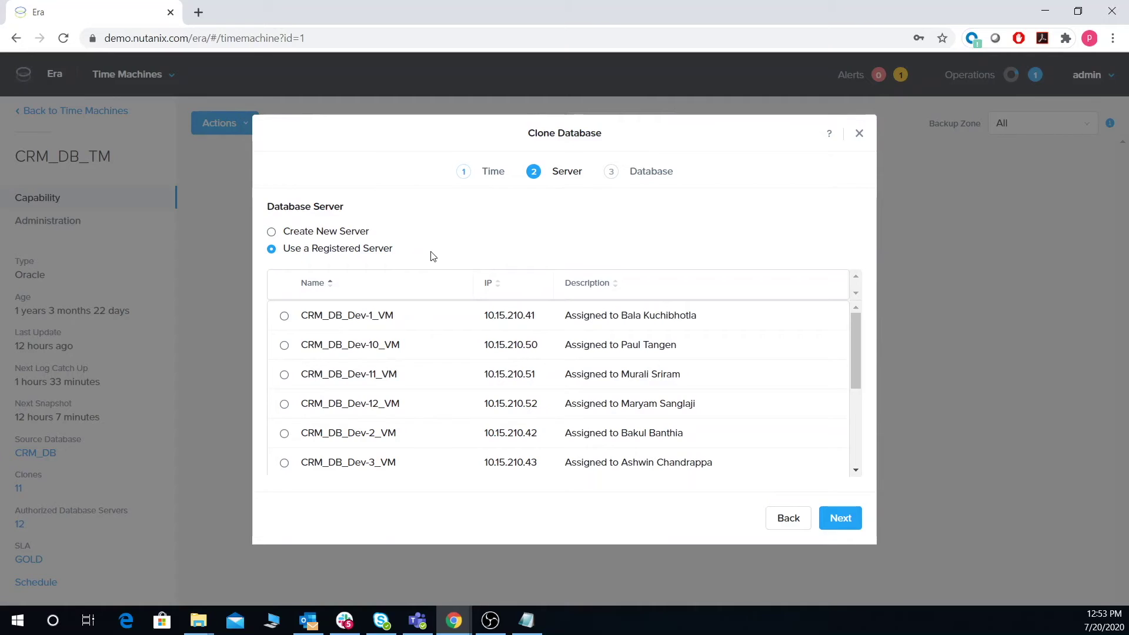
click(328, 231)
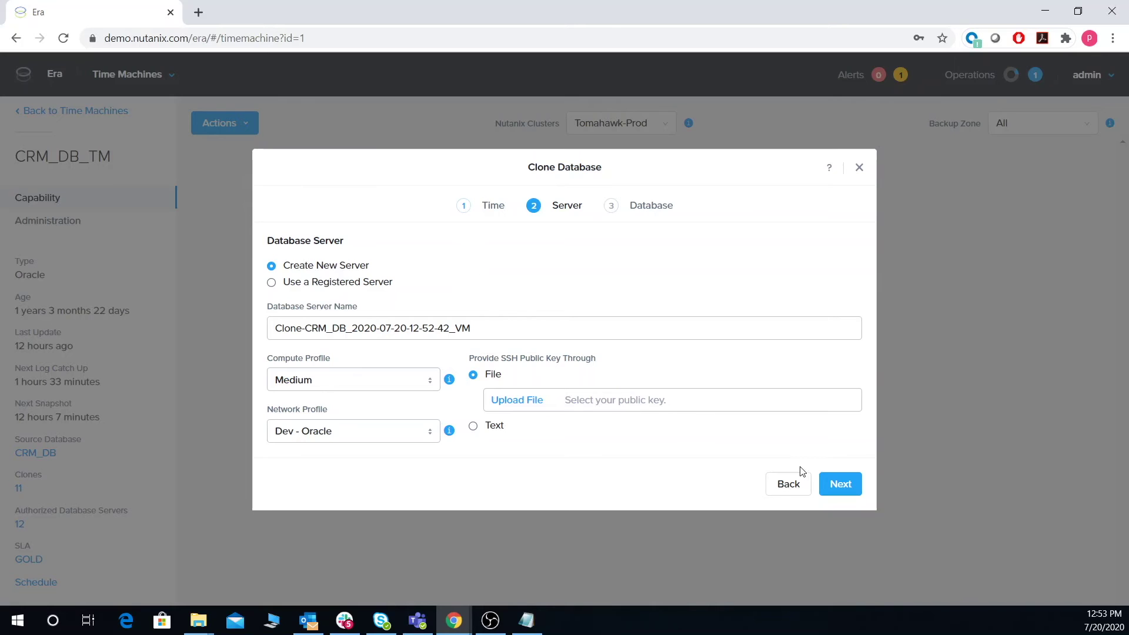
click(842, 484)
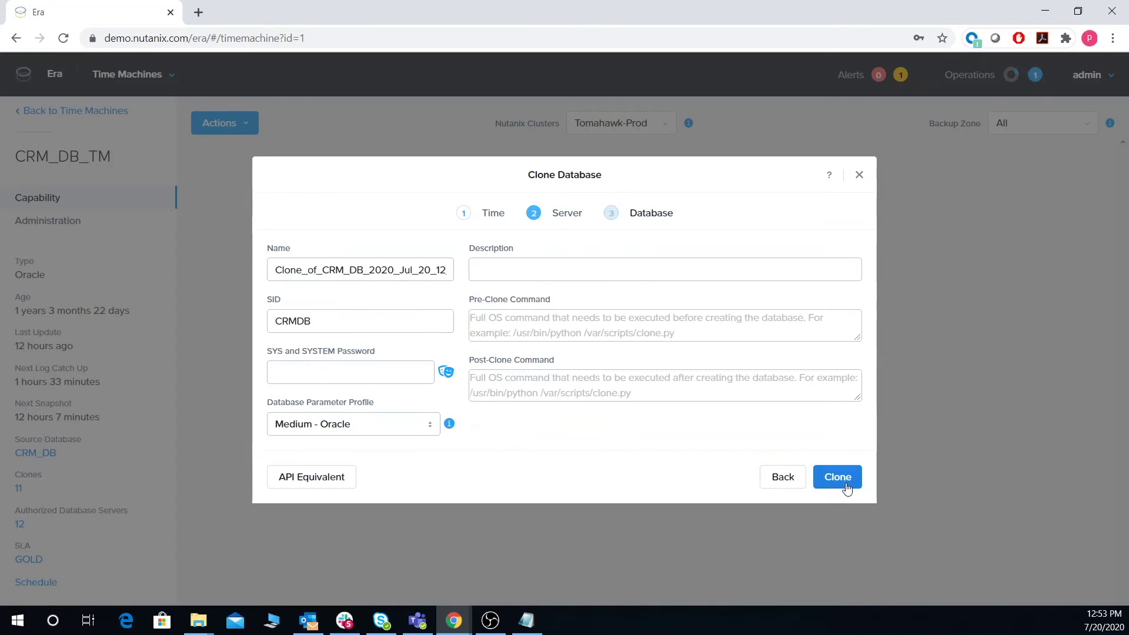
Step: Enter the clone's SYS and SYSTEM password and view the API equivalent request
click(336, 377)
text(Nu)
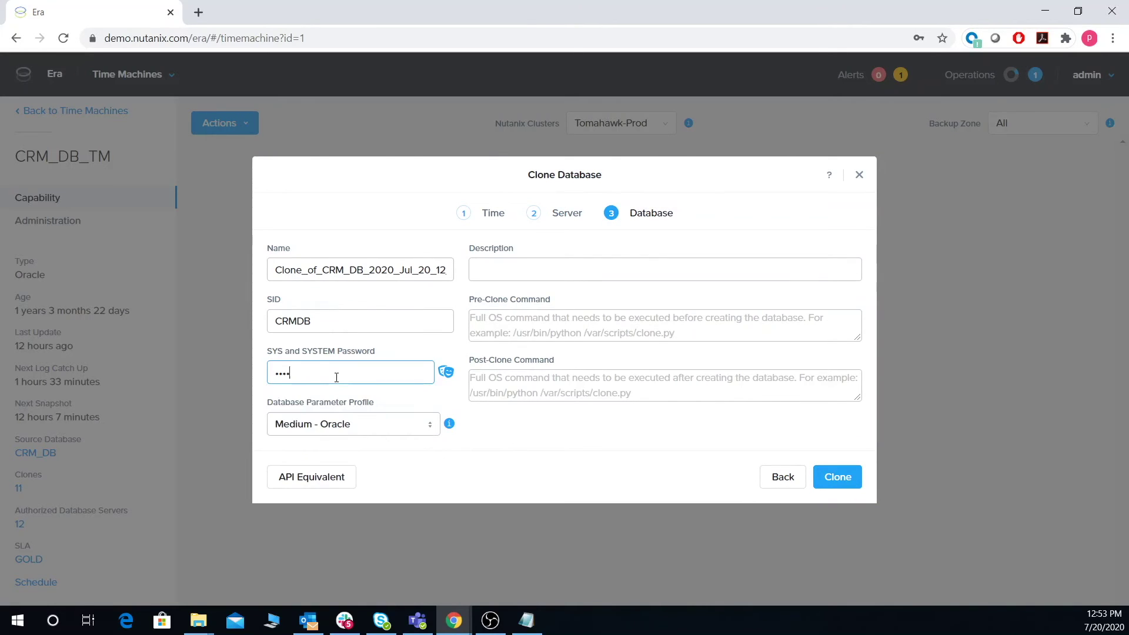
click(320, 477)
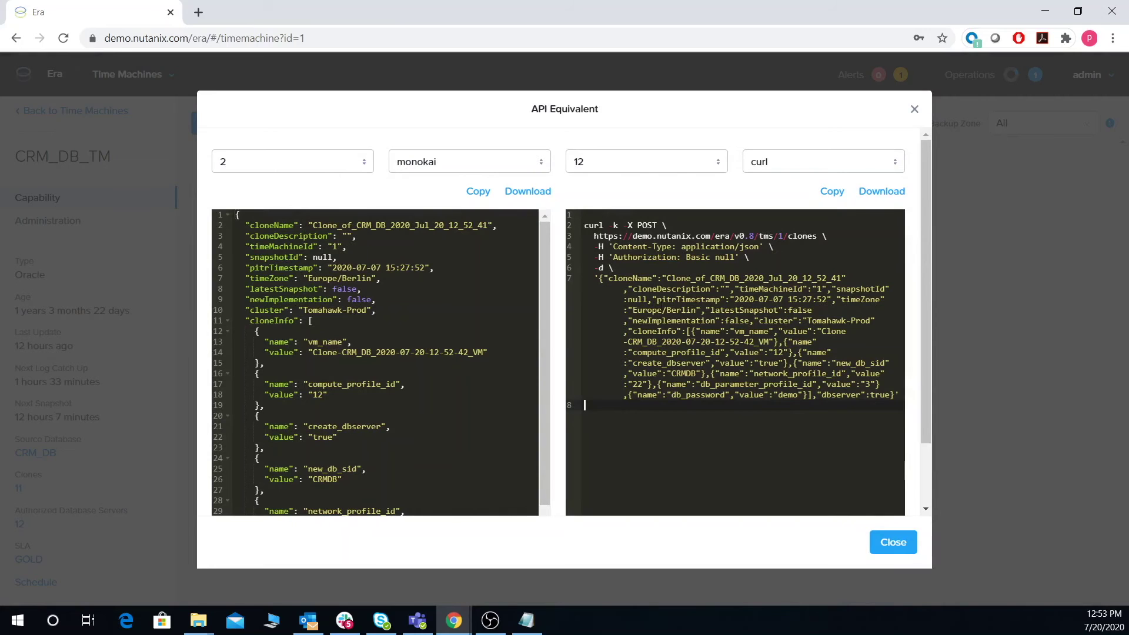
Step: Close the API Equivalent view and submit the CRM_DB clone
click(890, 538)
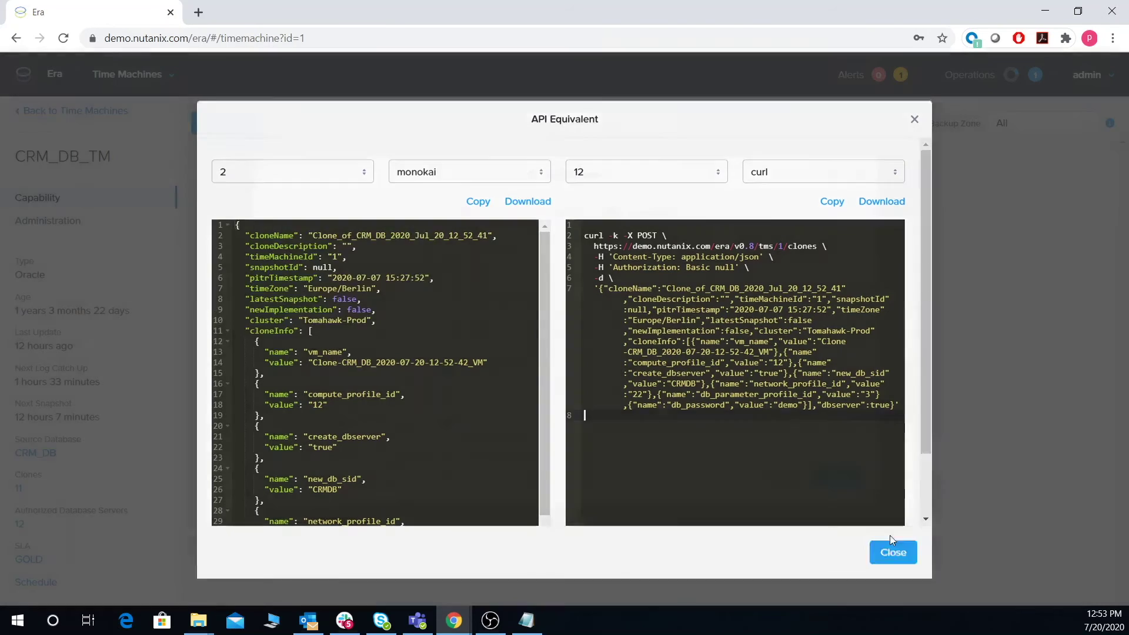
click(850, 475)
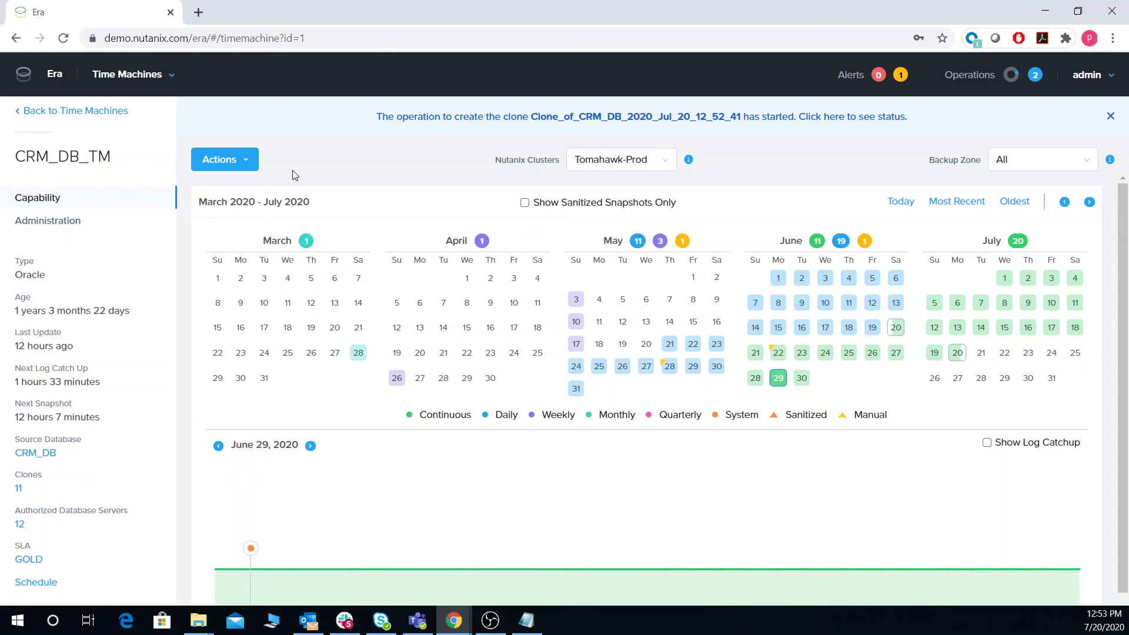
Step: Go to Databases and show the Clones list with CRM_DB_Dev-1 through CRM_DB_Dev-10
click(169, 81)
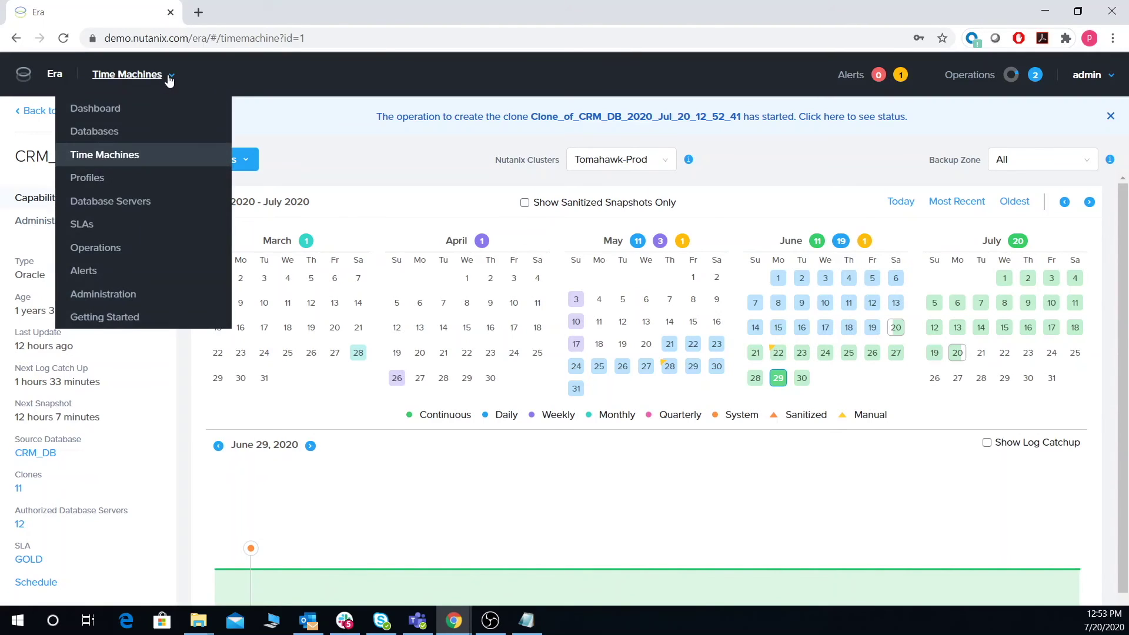
click(96, 131)
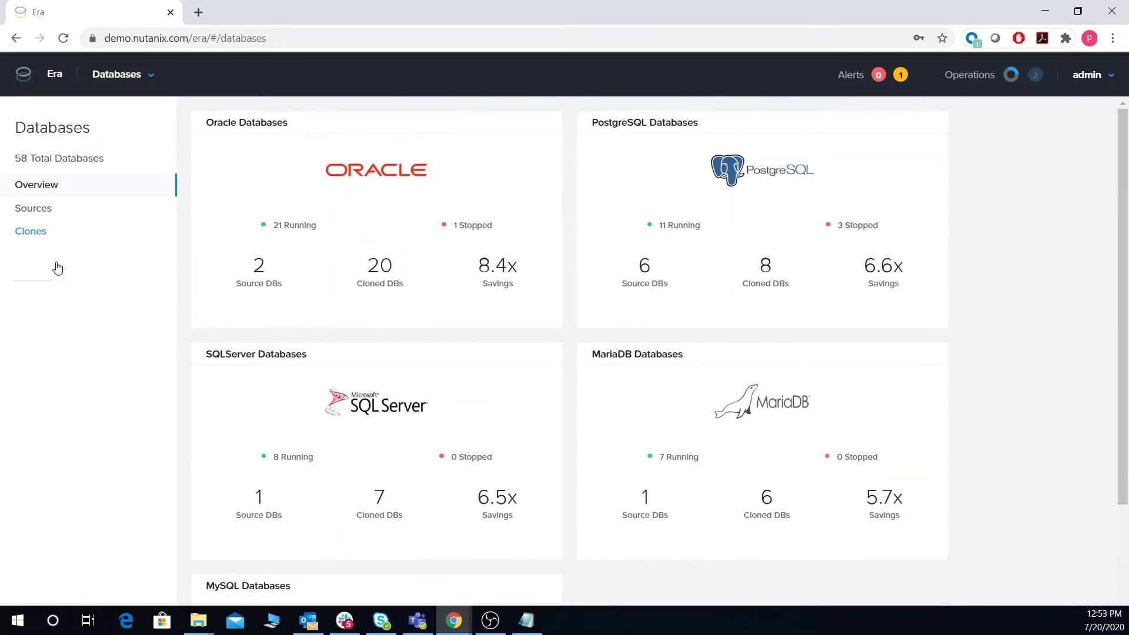
click(32, 232)
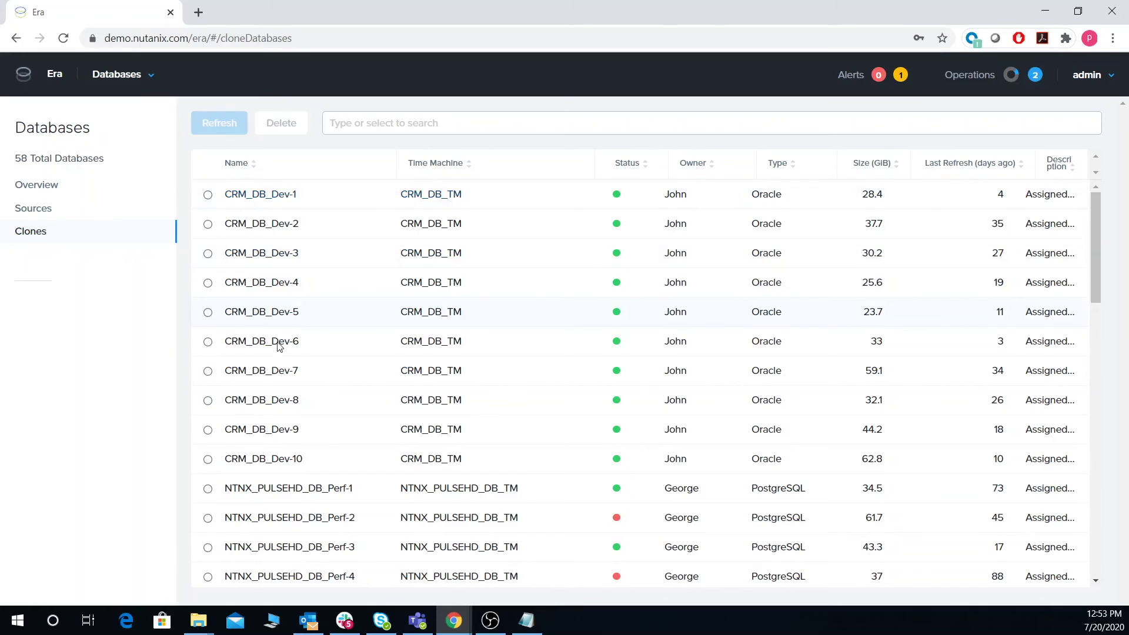
Step: Open the CRM_DB_Dev-8 clone's detail page from the Clones list
click(257, 401)
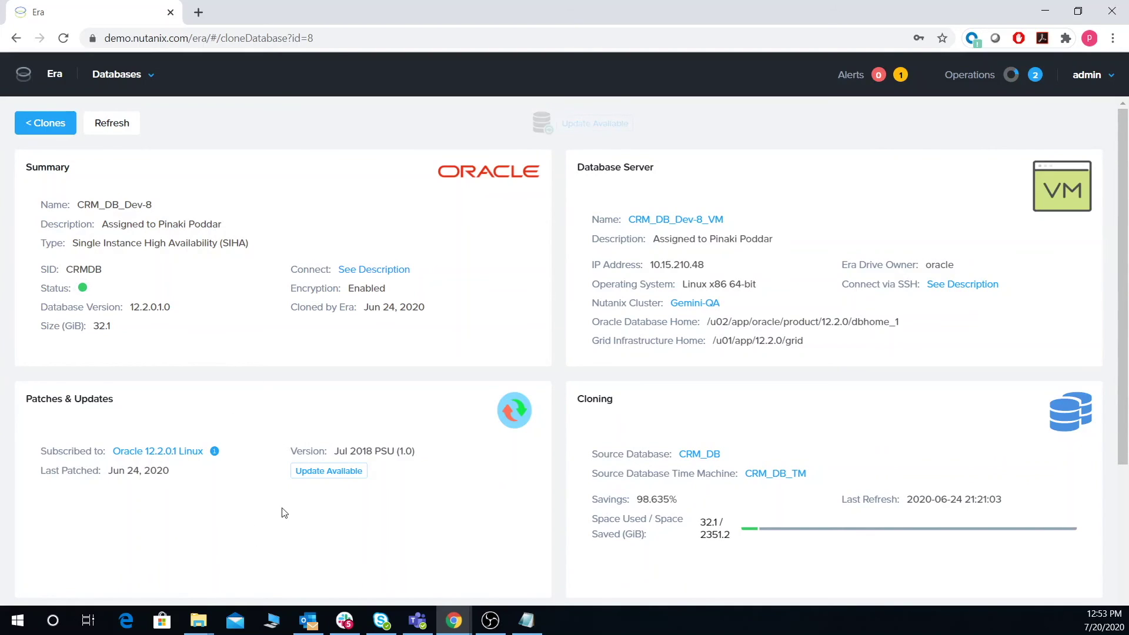
Step: Schedule CRM_DB_Dev-8's Oct 2018 PSU update for Later on July 25, cancel it, then return to the Era dashboard
click(323, 472)
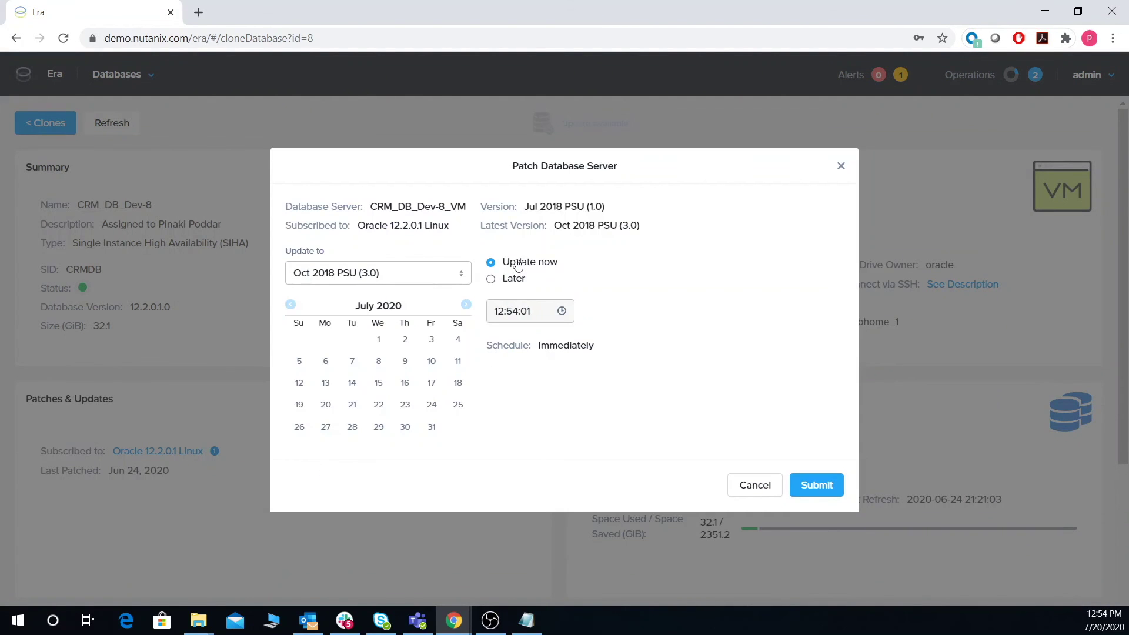
click(490, 278)
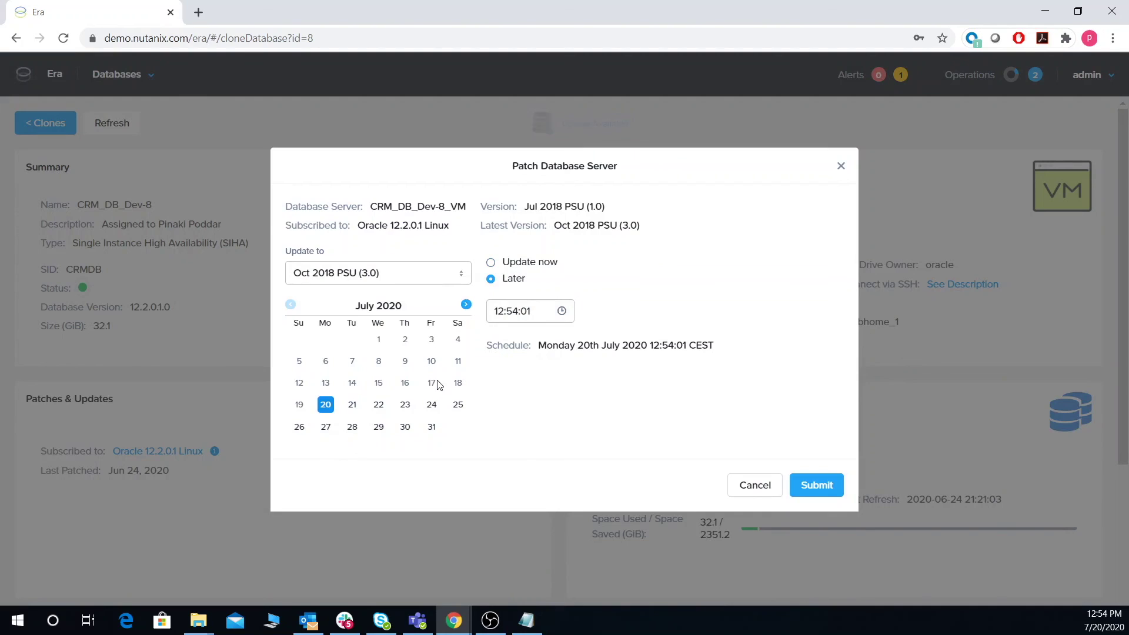
click(458, 406)
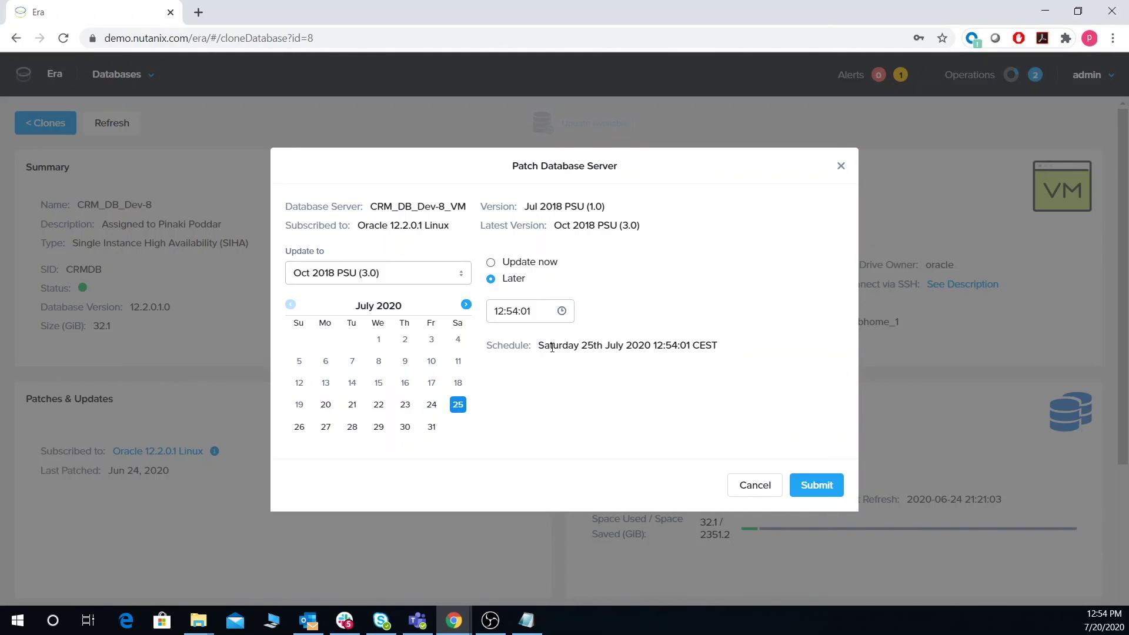
click(757, 485)
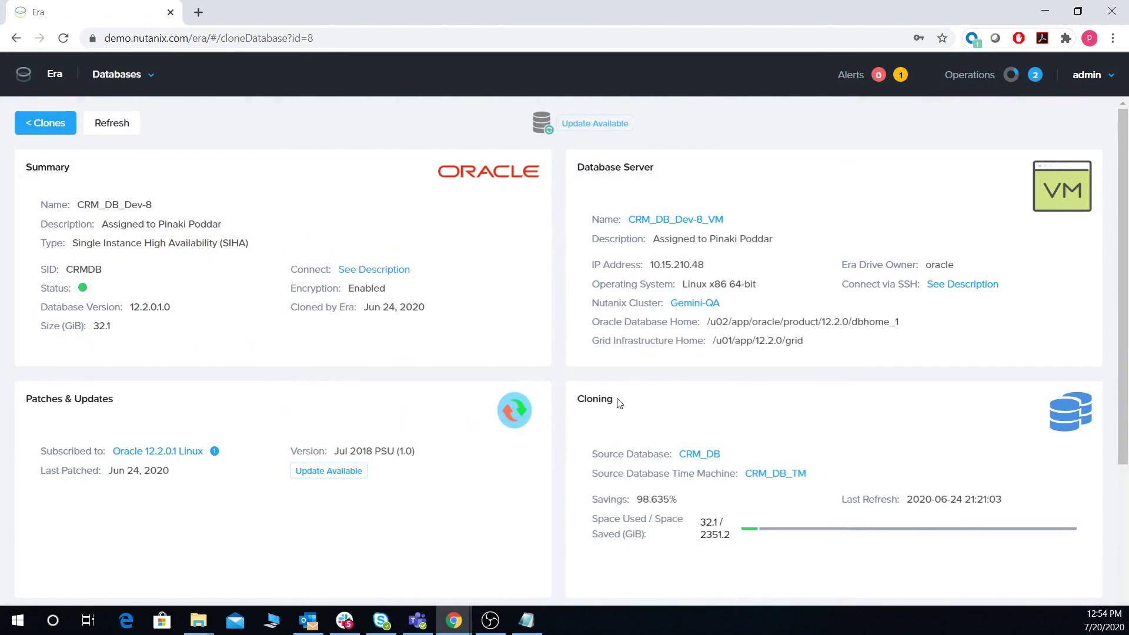
click(54, 75)
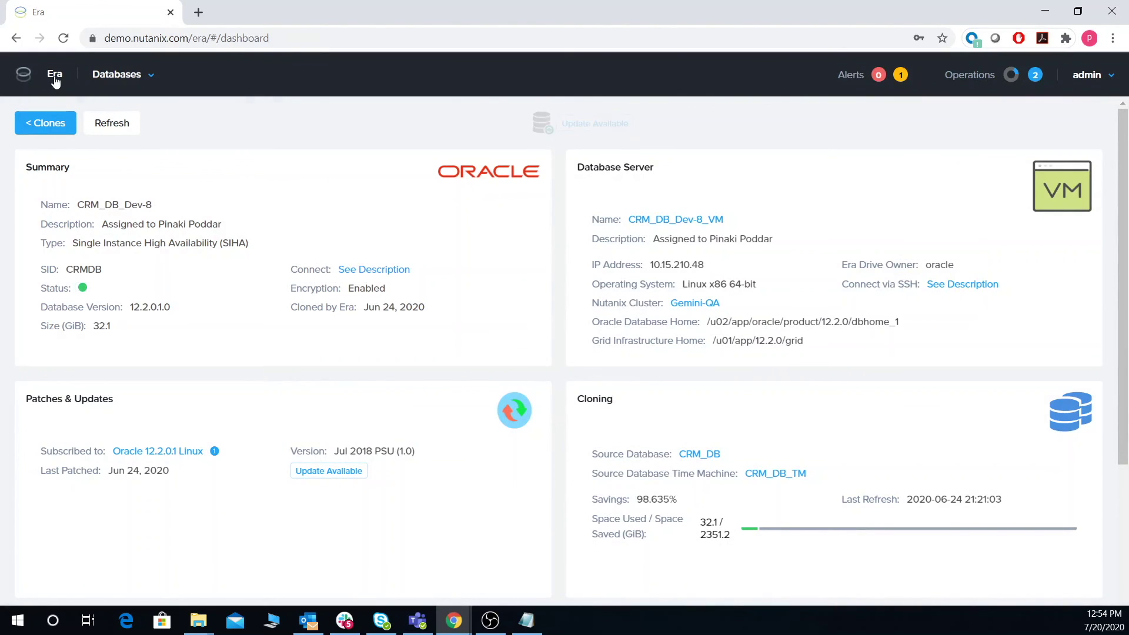